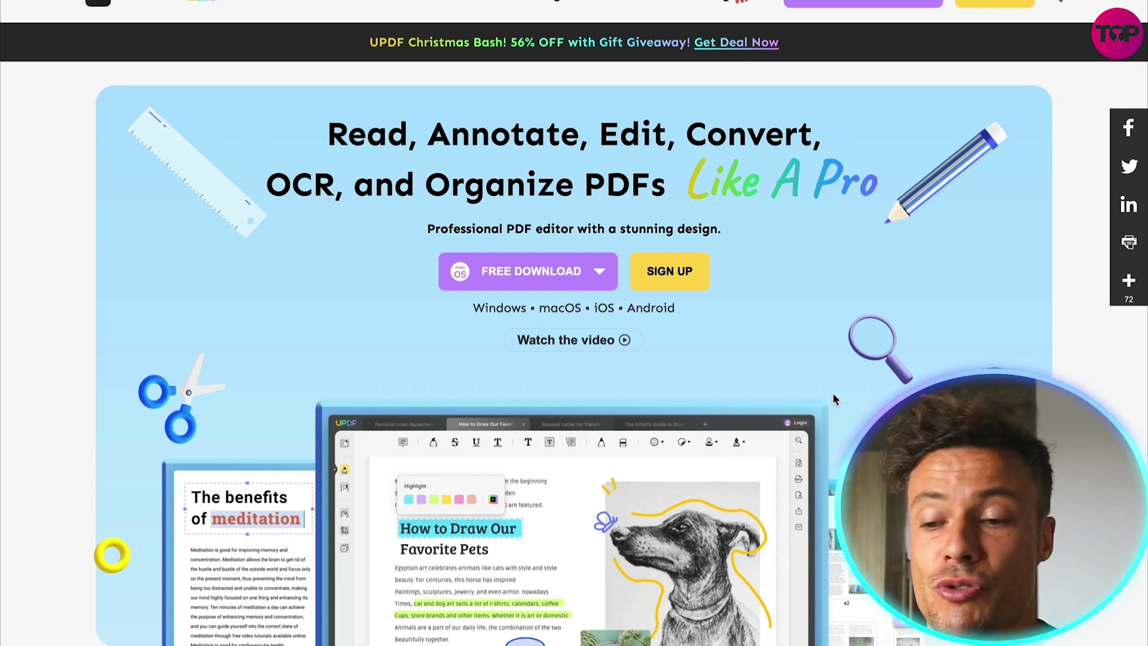
- Scroll the UPDF homepage past the hero banner to the reader/annotator and Edit Text sections
mouse_move(577, 271)
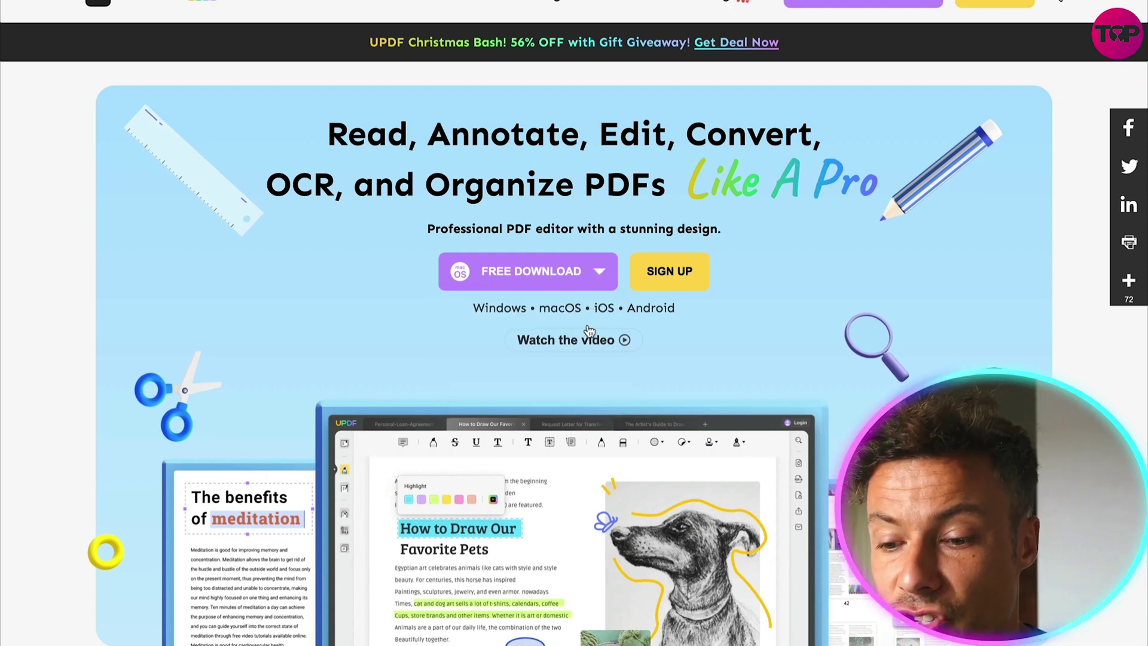
scroll(619, 465, "down", 2)
scroll(620, 466, "down", 8)
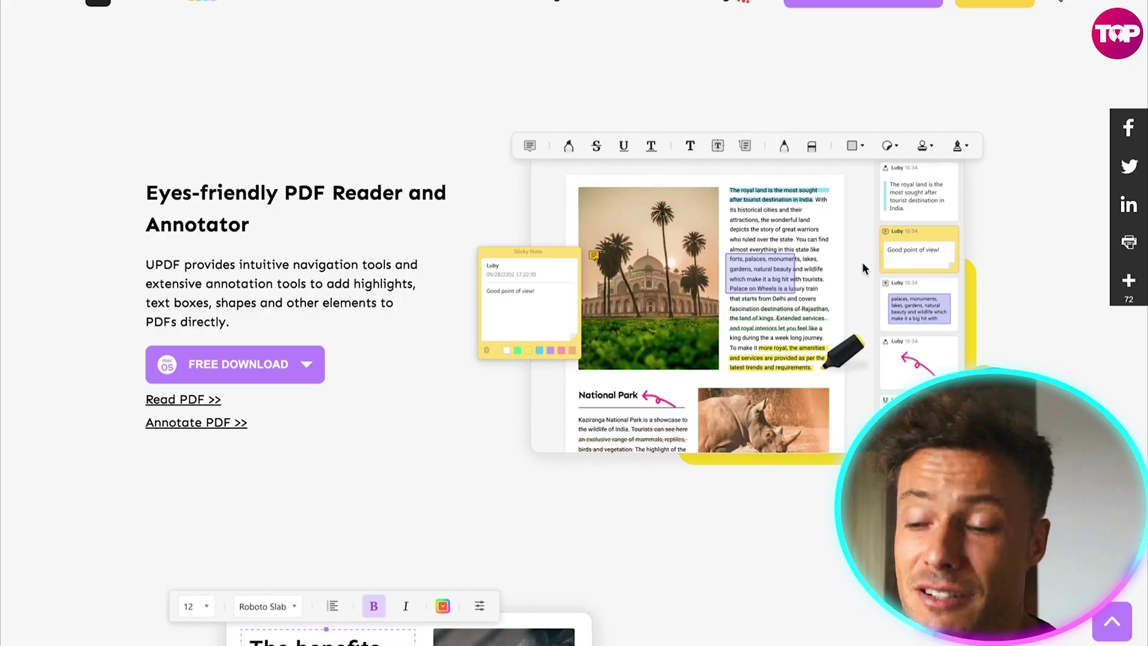
scroll(863, 268, "down", 1)
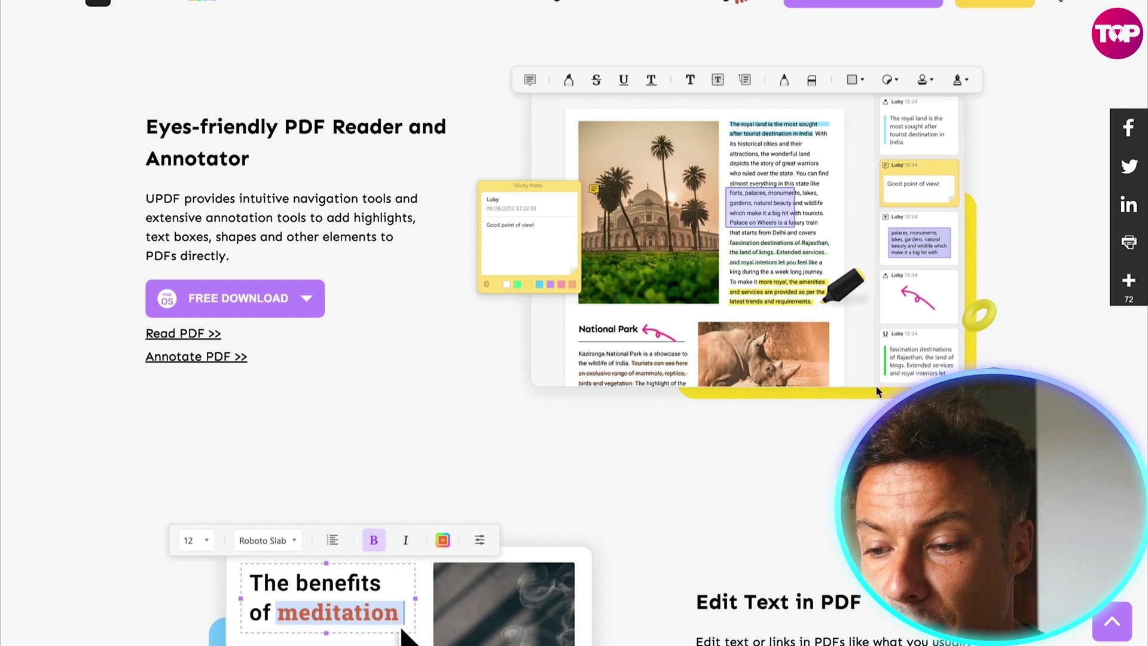
scroll(698, 393, "down", 5)
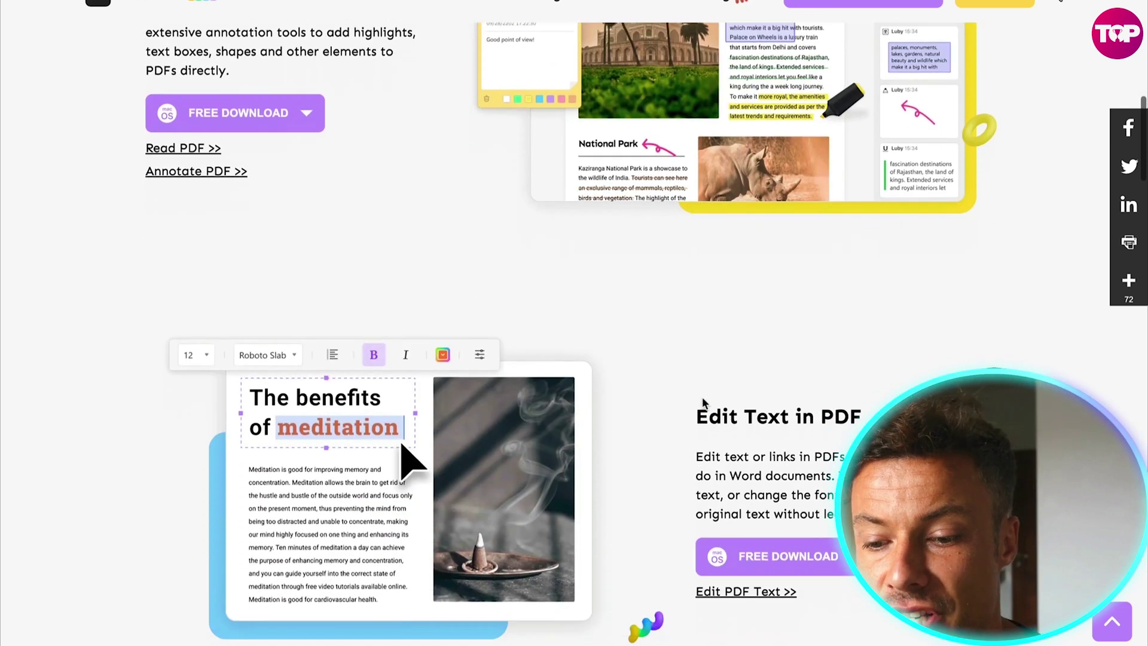
- Reveal the Mac download choices, then scroll through the image editor, convert and OCR sections
left_click(752, 408)
scroll(839, 406, "down", 6)
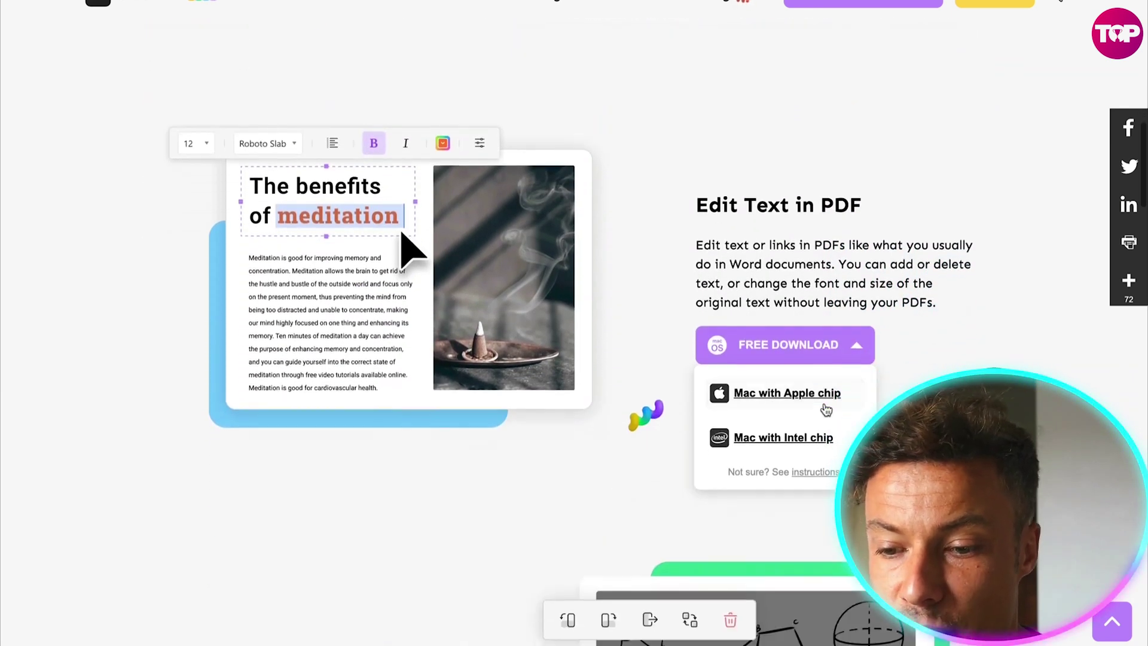
scroll(842, 411, "down", 2)
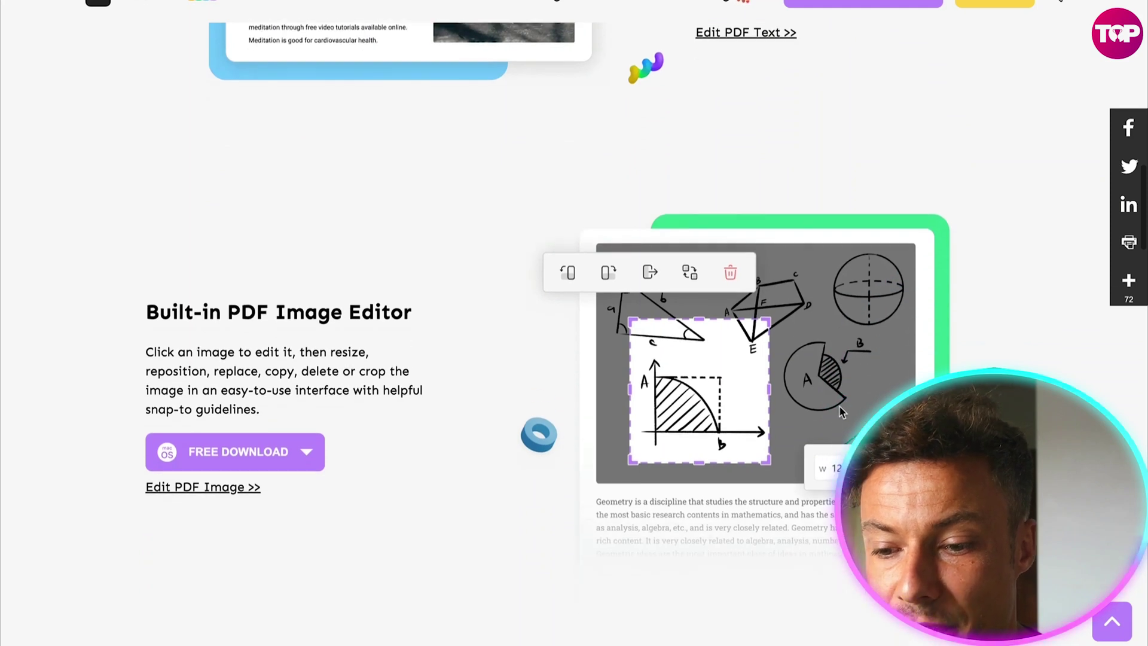
scroll(801, 419, "up", 5)
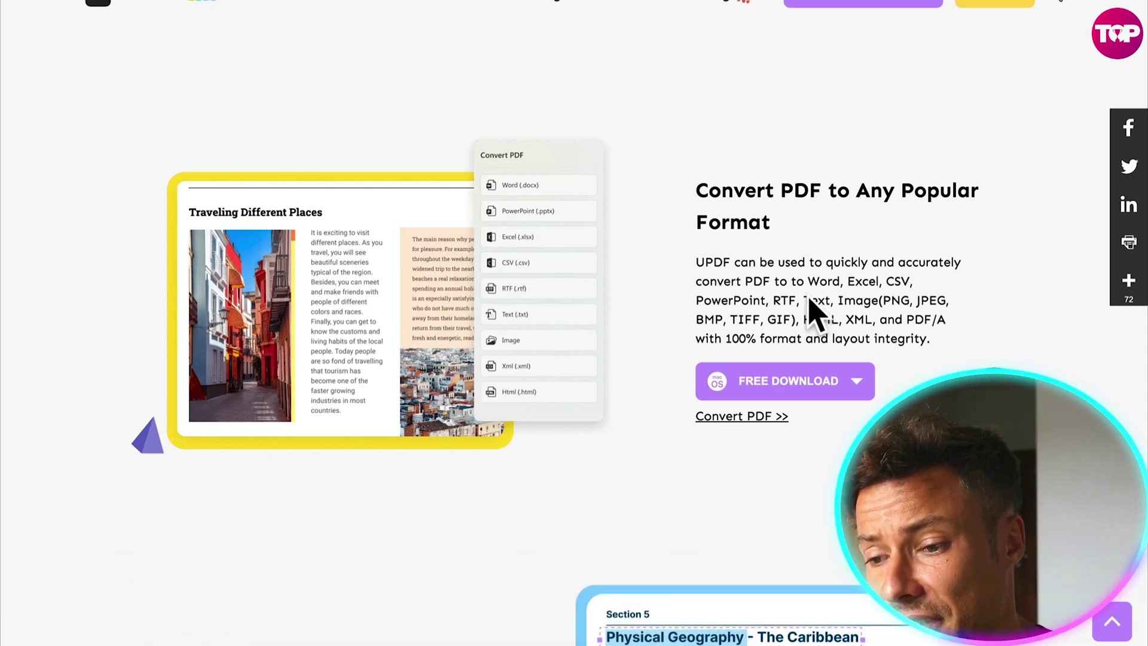
scroll(815, 307, "down", 2)
mouse_move(838, 302)
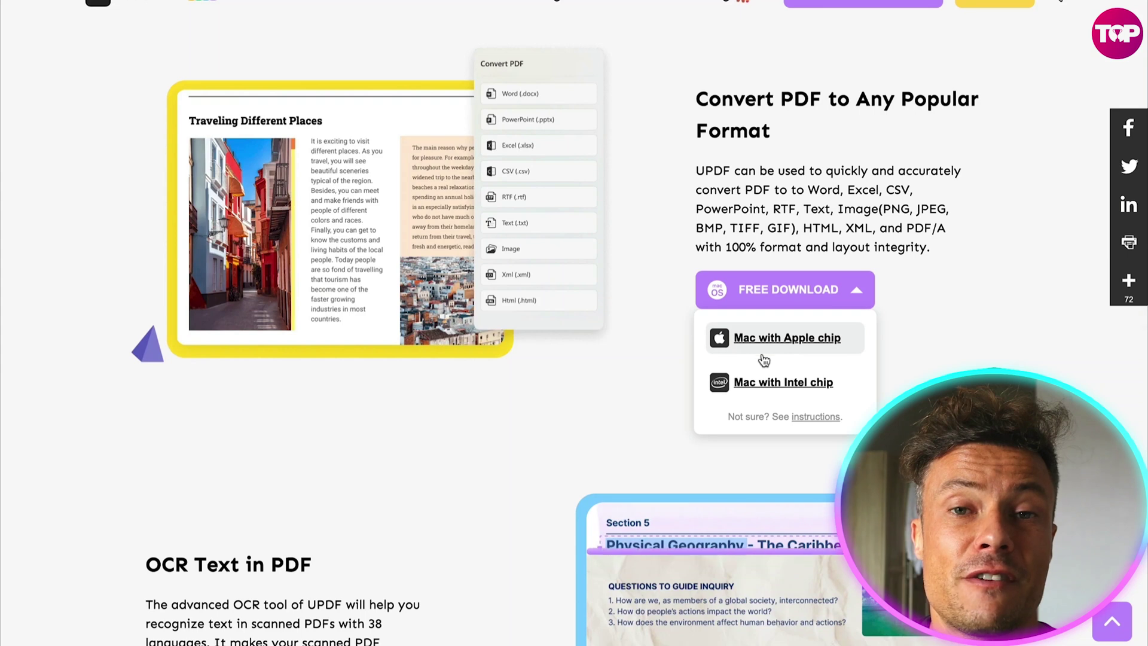
scroll(753, 350, "down", 5)
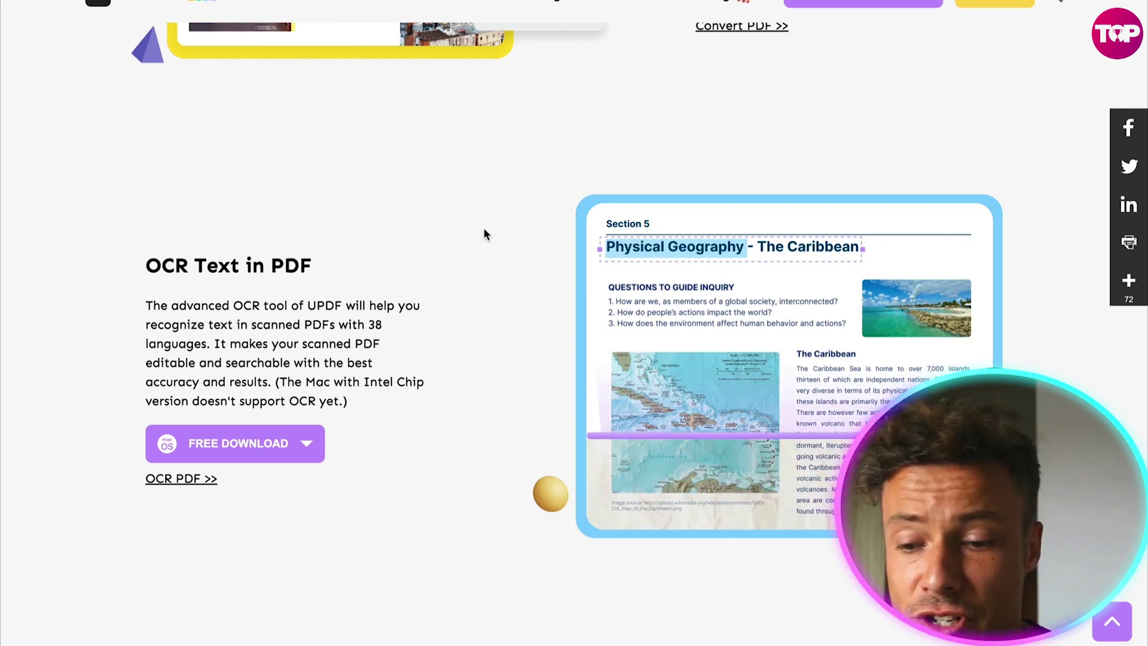
scroll(484, 232, "down", 8)
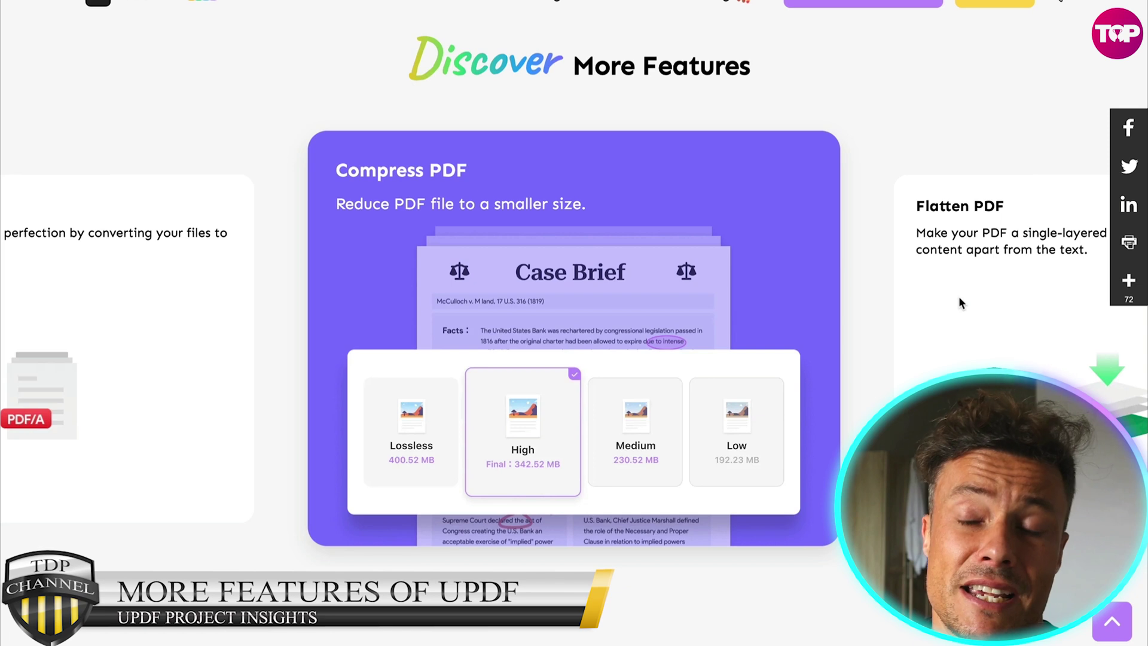
- Scroll to Upcoming Features and Start With UPDF Today, then back up to the header Free Download
scroll(959, 296, "down", 7)
scroll(959, 298, "down", 2)
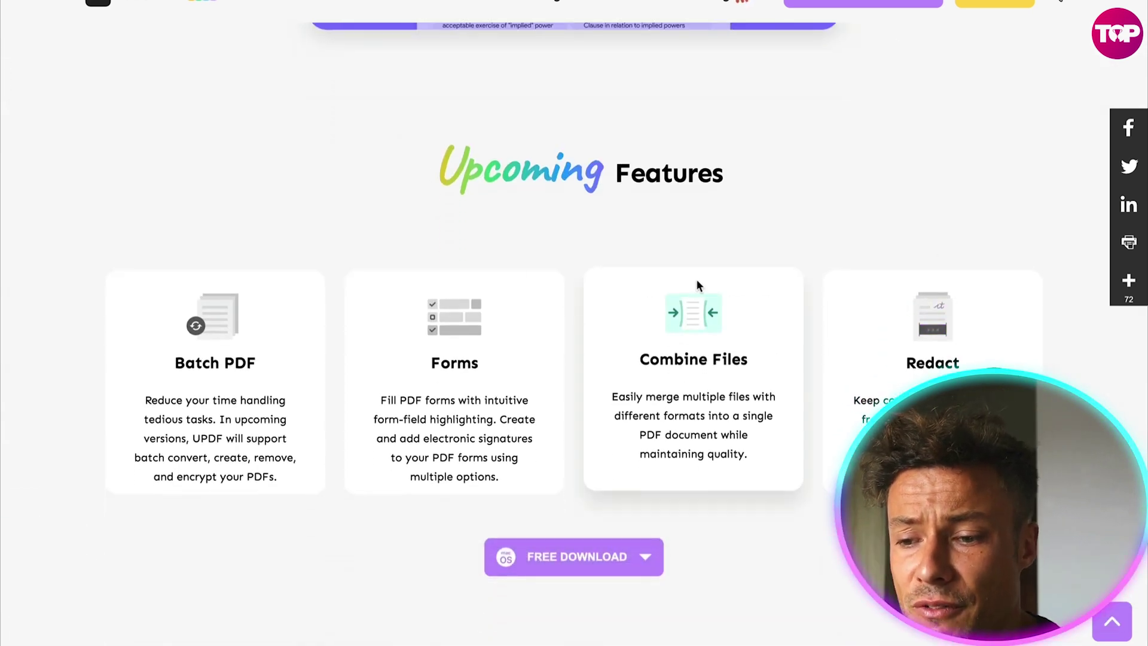
scroll(698, 289, "down", 10)
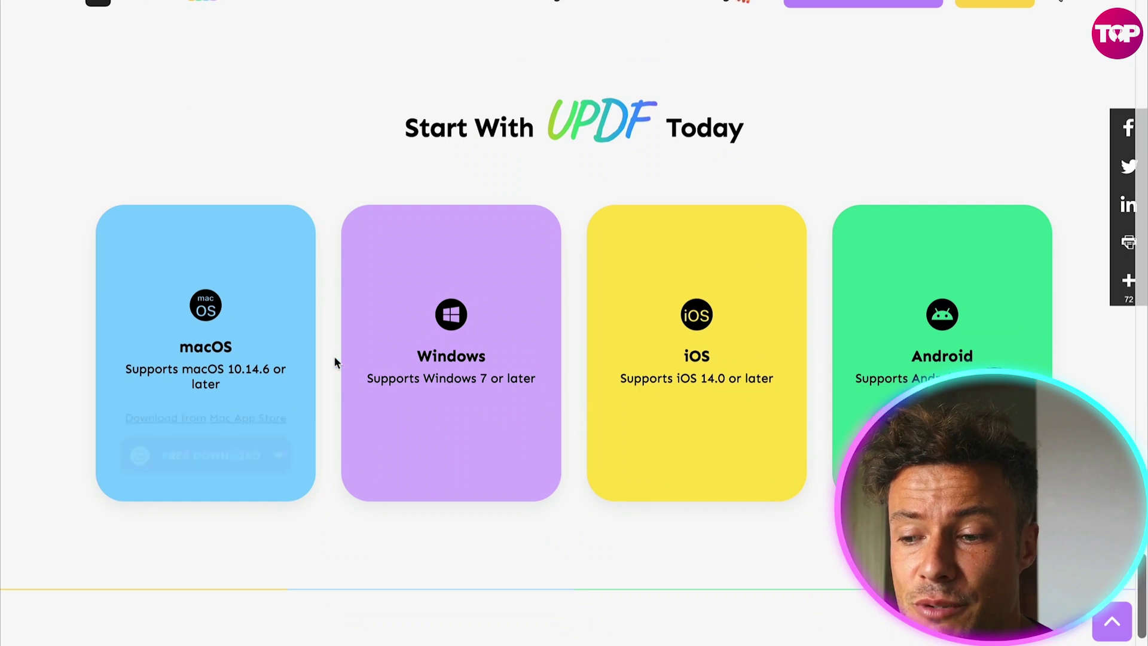
scroll(350, 361, "up", 8)
scroll(350, 361, "up", 20)
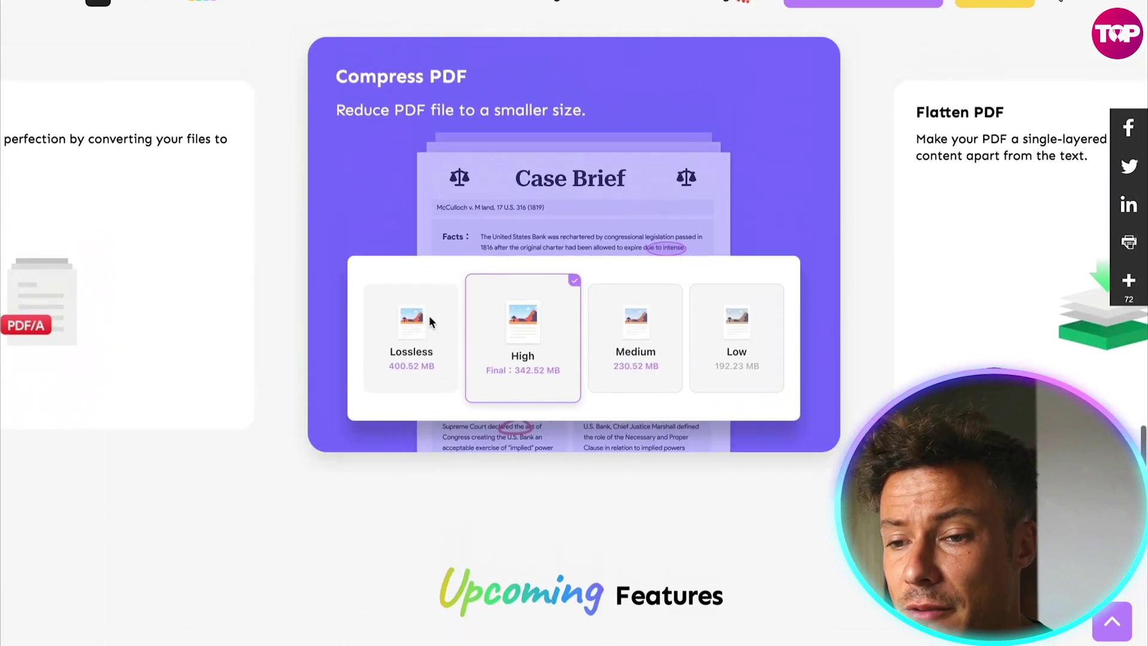
mouse_move(857, 1)
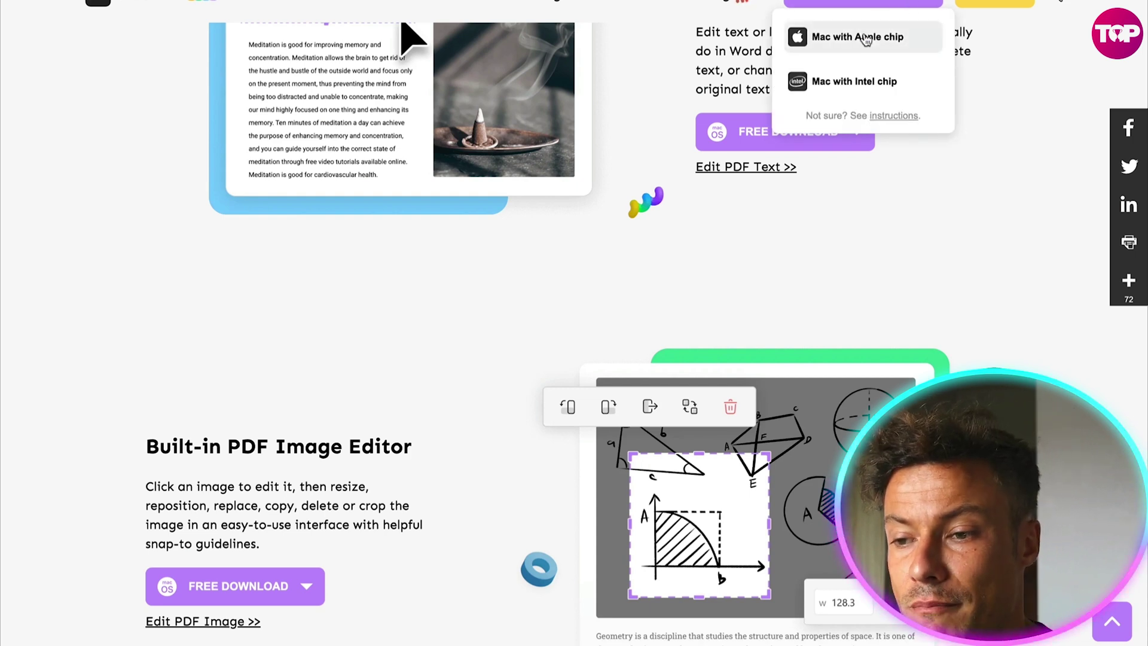
- Download the 'Mac with Apple chip' version of UPDF
left_click(866, 39)
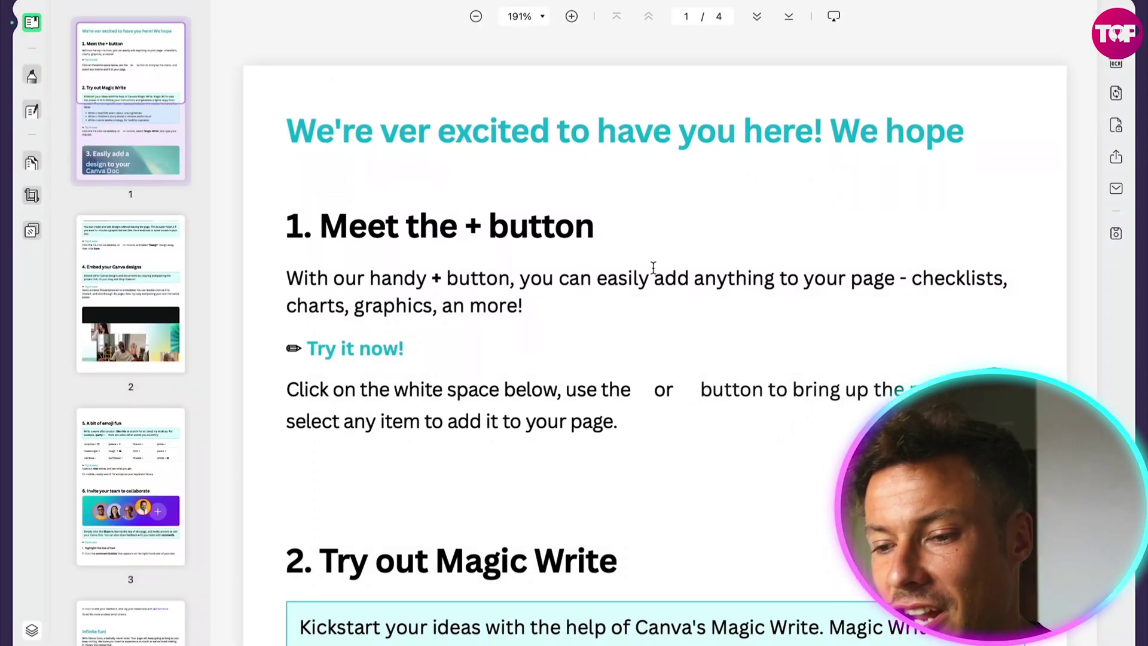
- Briefly switch the welcome PDF into Edit PDF mode, then back to Reader mode
scroll(655, 341, "down", 2)
scroll(648, 344, "up", 2)
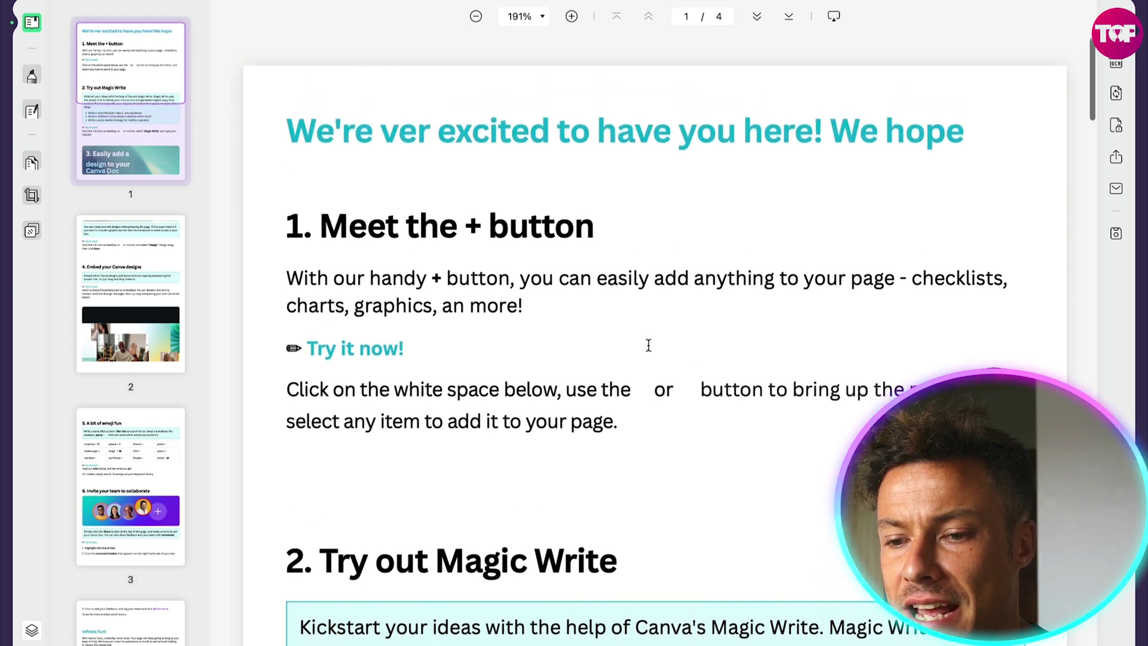
scroll(544, 389, "down", 2)
scroll(547, 376, "down", 5)
scroll(648, 336, "up", 7)
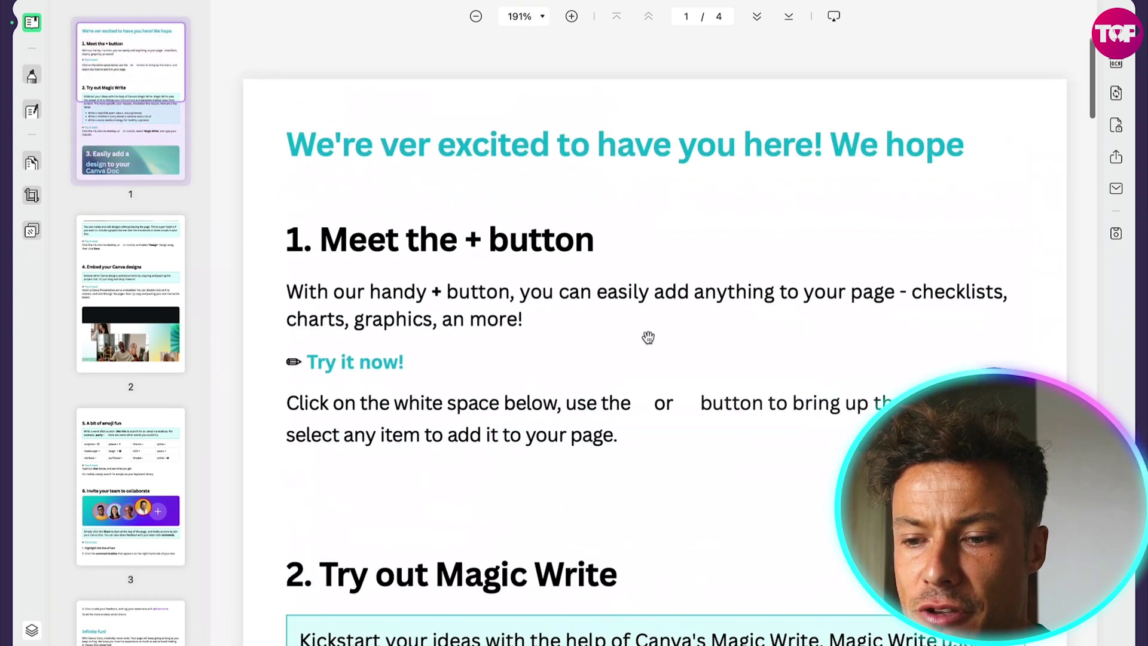
left_click(31, 111)
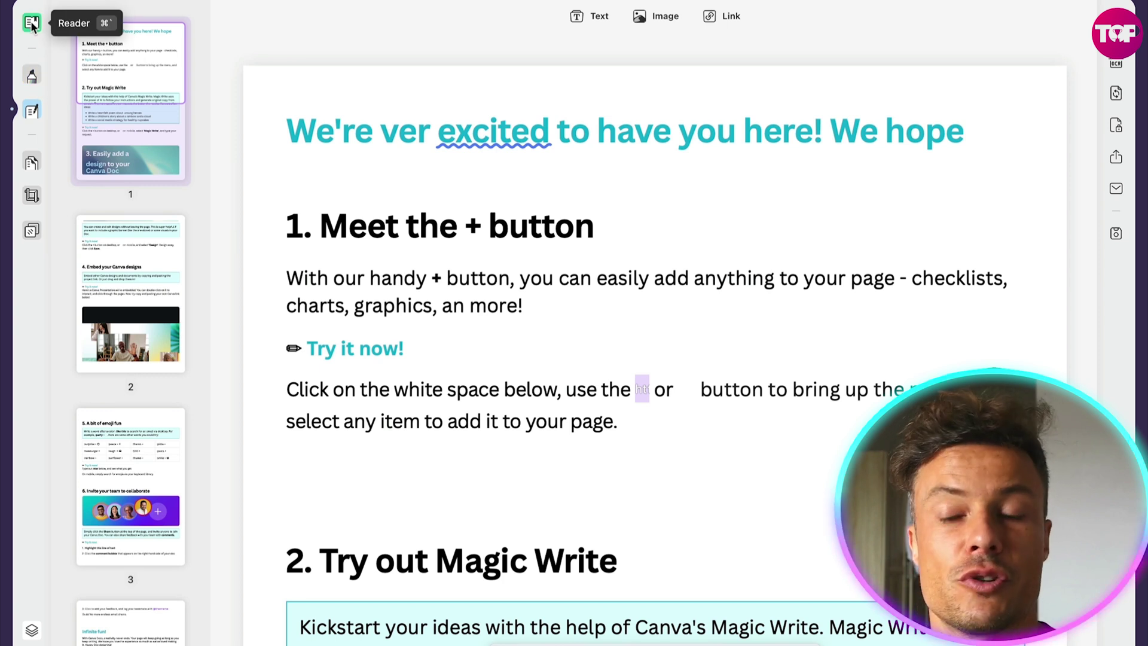
left_click(32, 24)
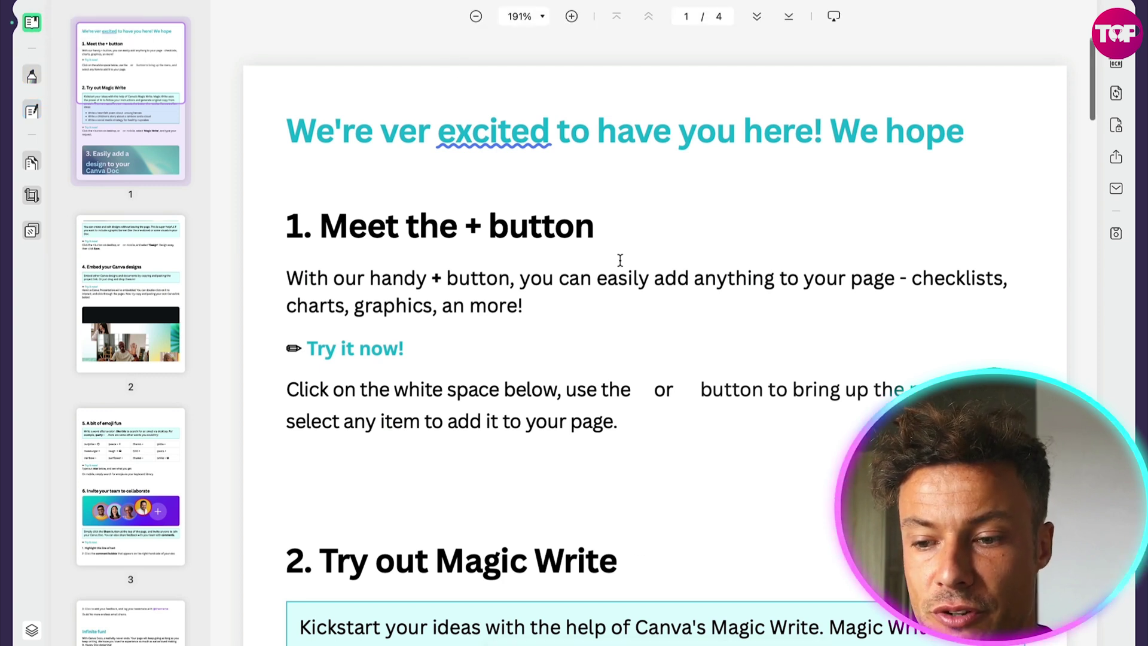
- Select and clear text in the first paragraph and 'Click on the white space' line, then enter Comment mode
left_click_drag(663, 270, 536, 185)
left_click_drag(541, 226, 615, 325)
left_click(615, 326)
left_click_drag(319, 279, 453, 307)
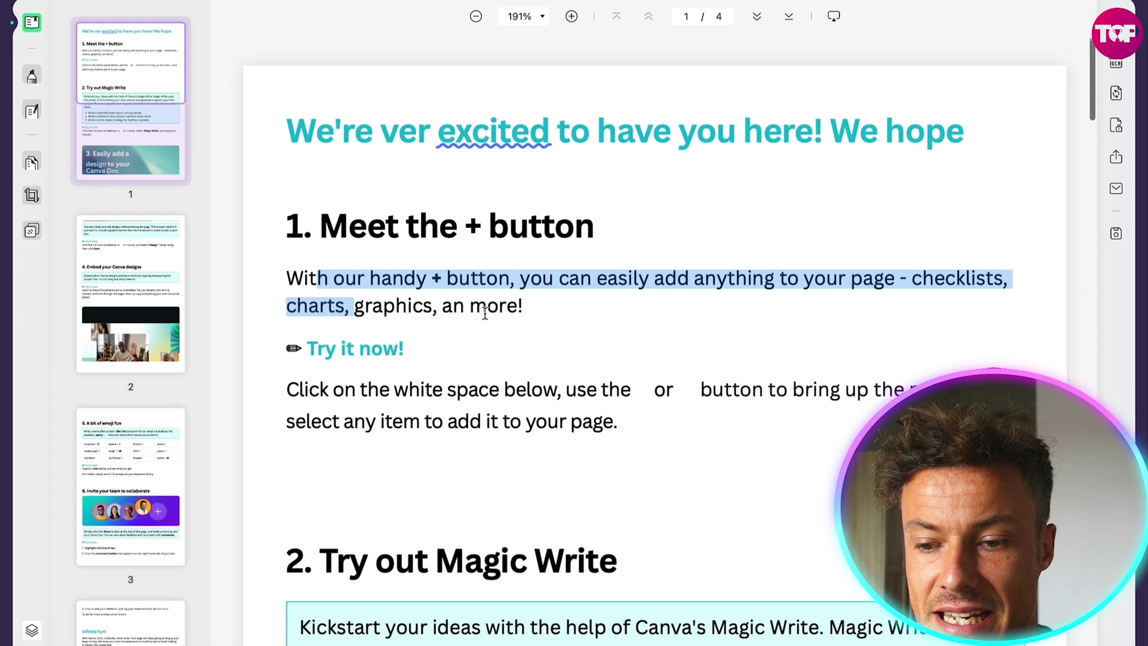
left_click(550, 362)
left_click_drag(346, 390, 692, 421)
left_click(331, 174)
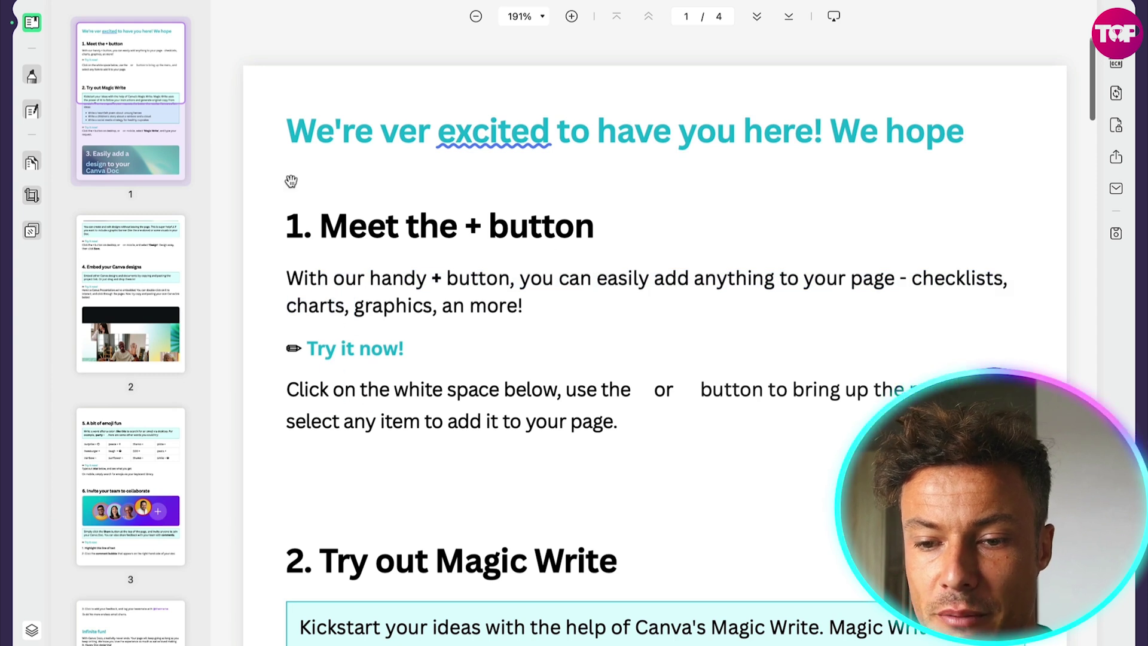
left_click(32, 75)
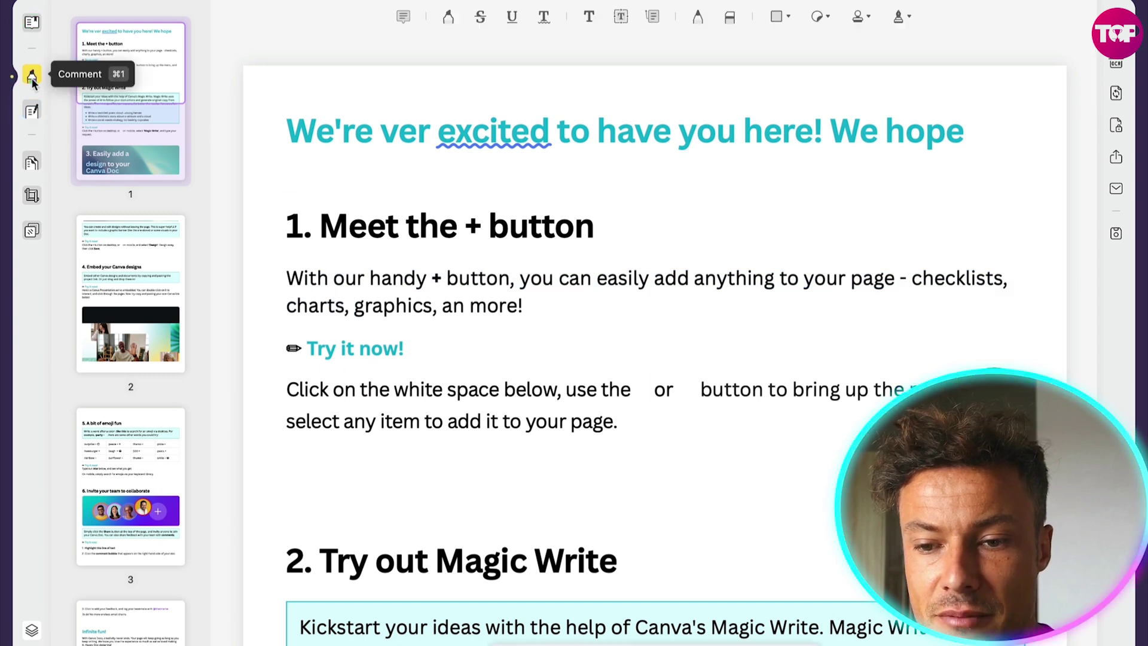
- In Edit PDF, delete words so page 1's headline reads 'looking forward to have you here!'
left_click(31, 110)
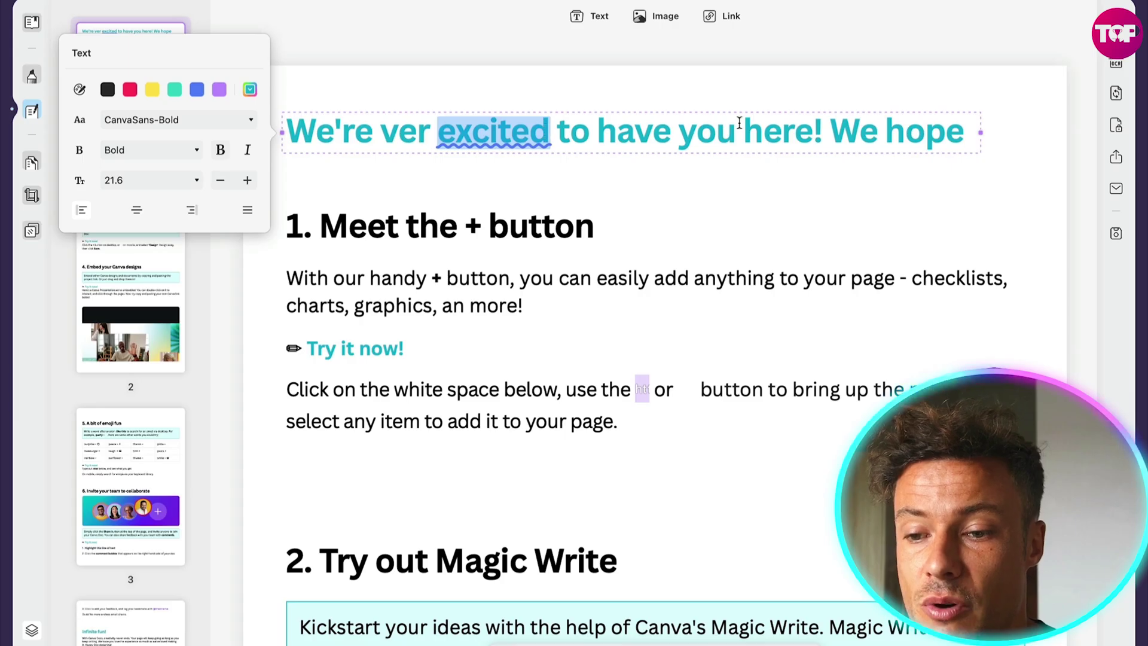
key("BackSpace")
key("BackSpace")
key("BackSpace")
key("BackSpace")
key("BackSpace")
key("BackSpace")
key("BackSpace")
key("BackSpace")
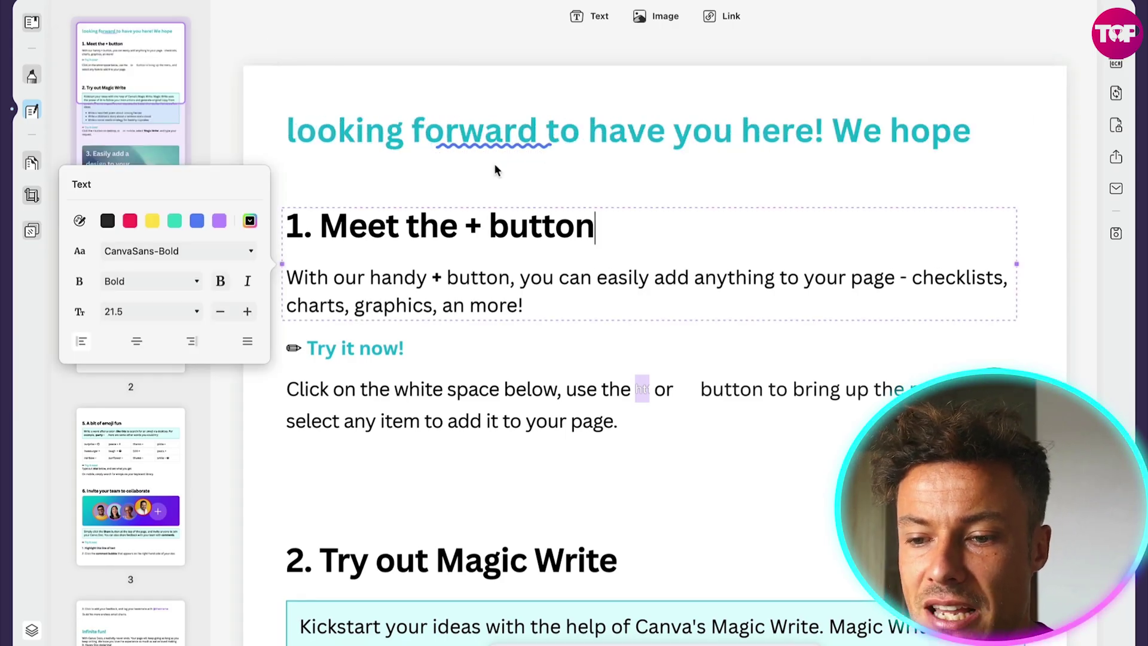
scroll(671, 385, "down", 3)
- Recolour the 'Try it now!' heading red, then go to the page organizer
left_click(455, 280)
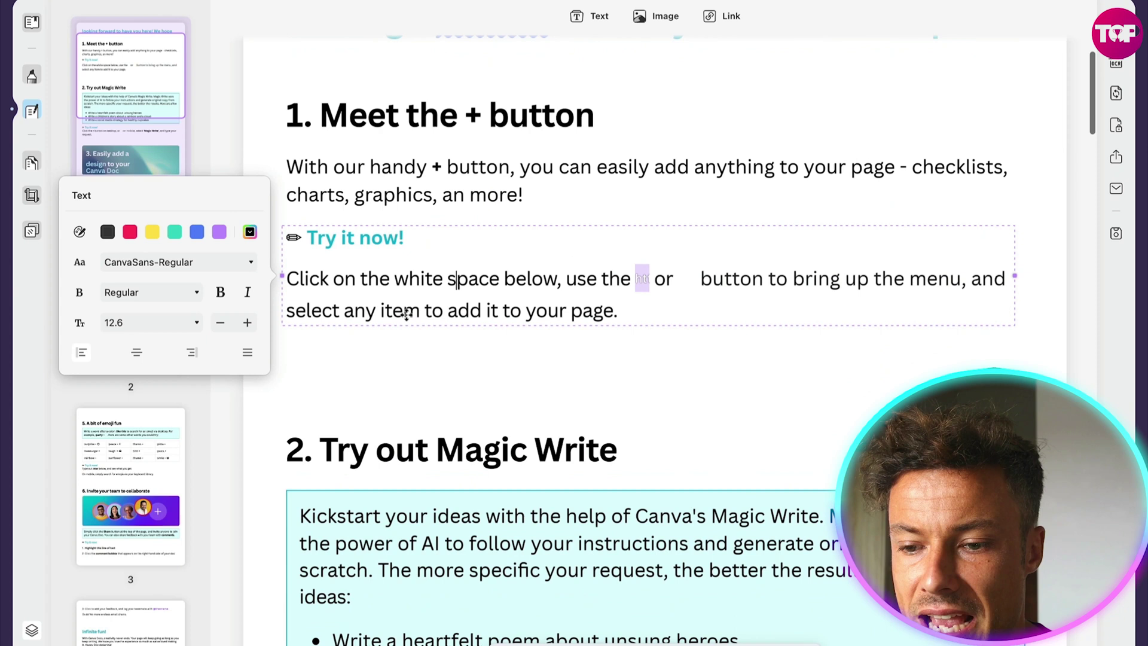
left_click(130, 232)
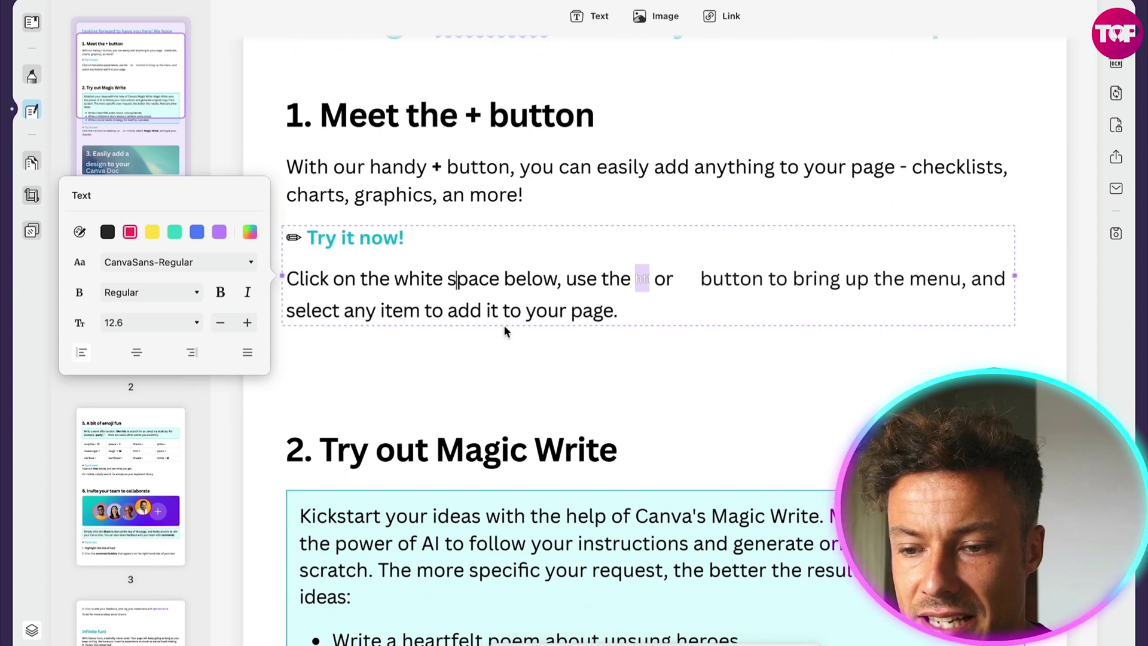
left_click_drag(324, 233, 453, 246)
left_click(134, 233)
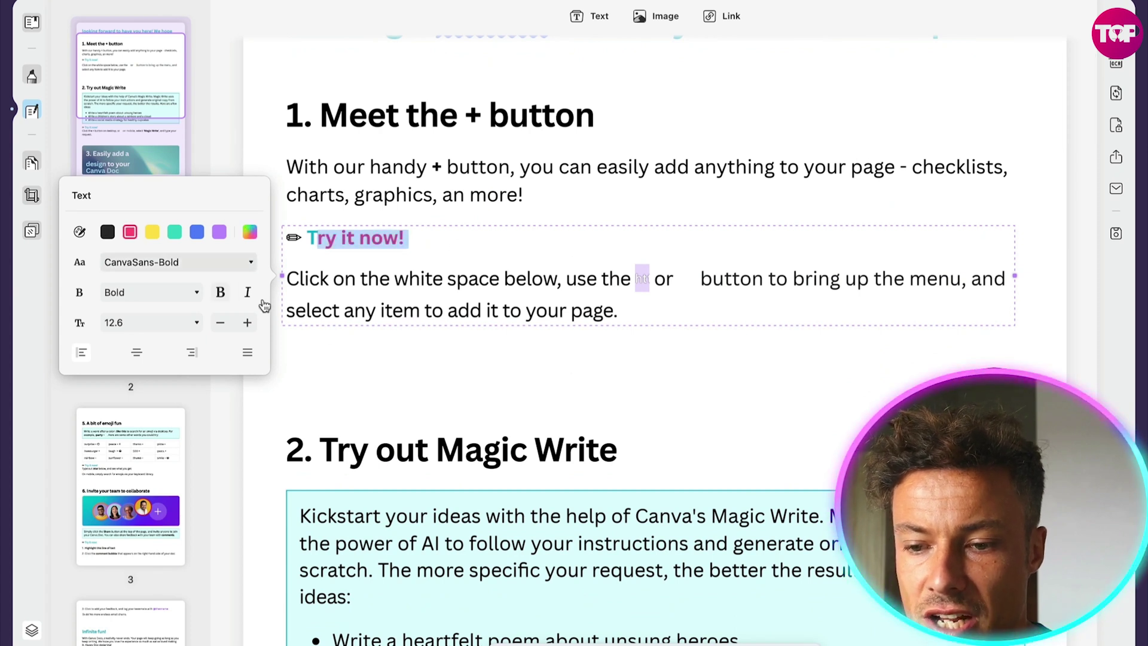
scroll(530, 408, "down", 5)
left_click(500, 254)
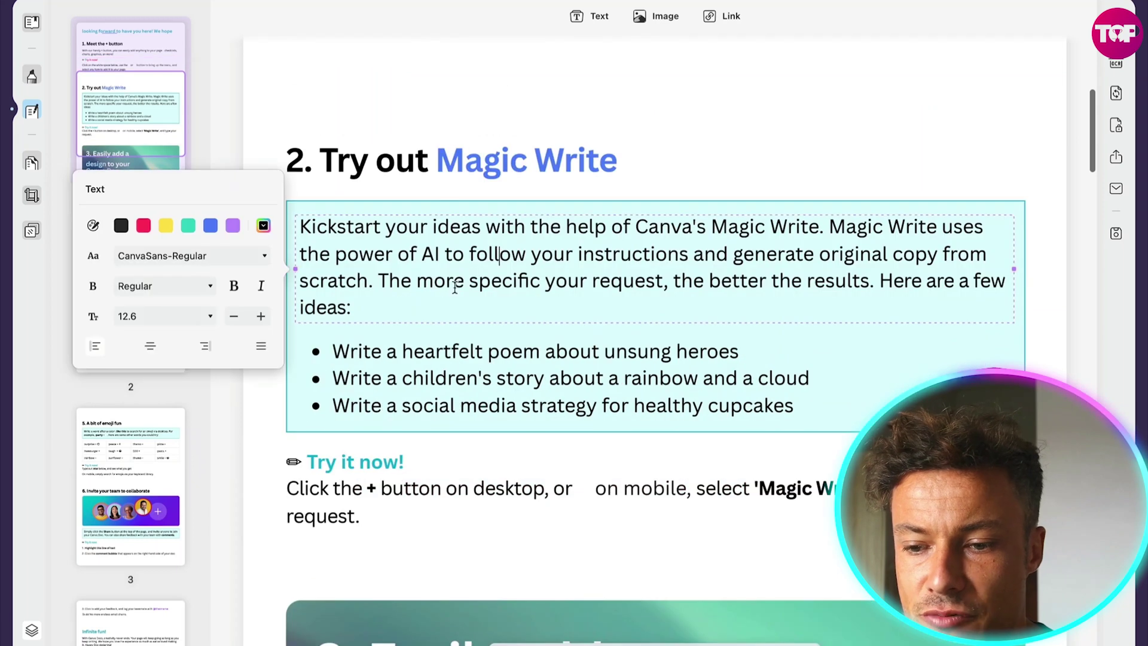
left_click(32, 162)
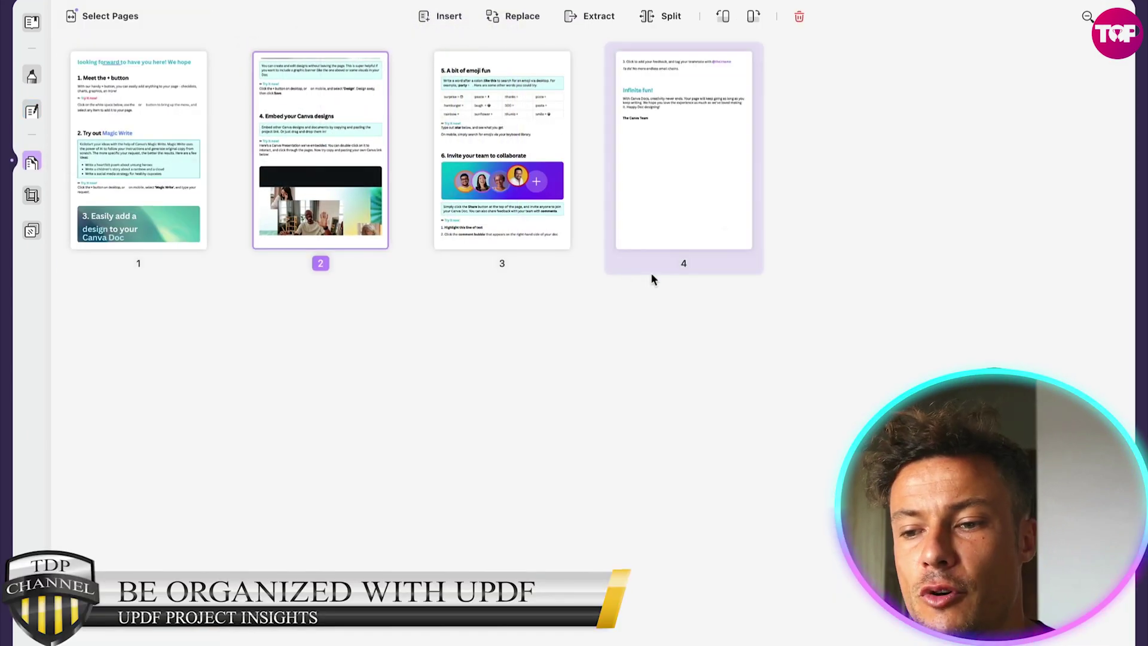
- Reorder the page thumbnails so the emoji fun page comes first and Meet the + button second
left_click_drag(513, 148, 360, 162)
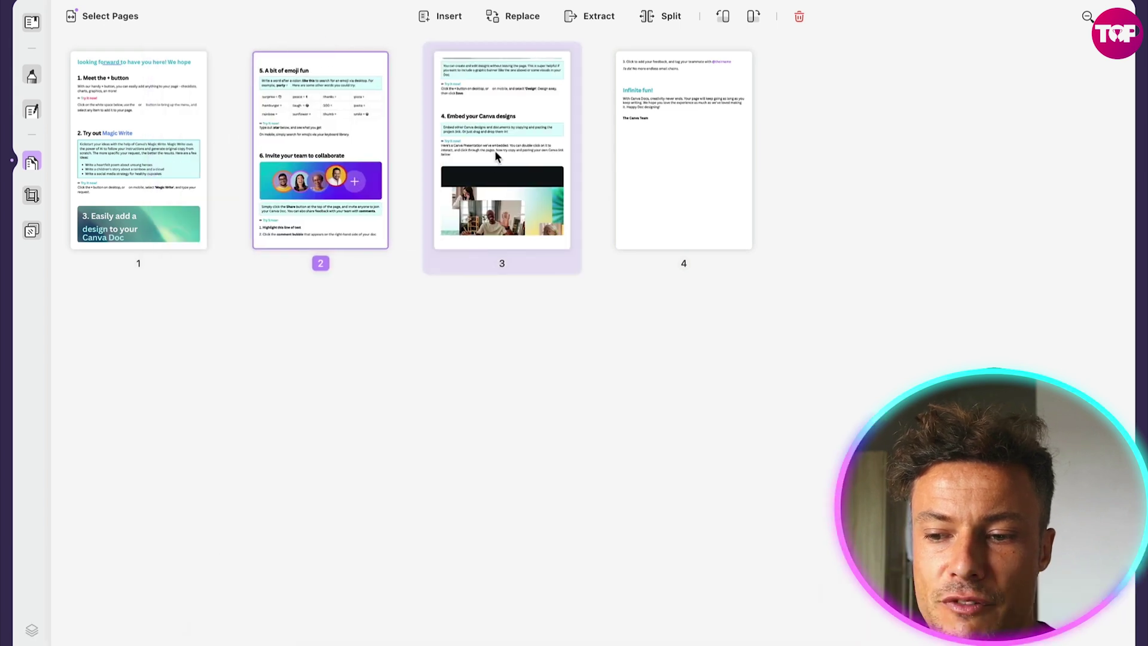
left_click_drag(553, 209, 818, 154)
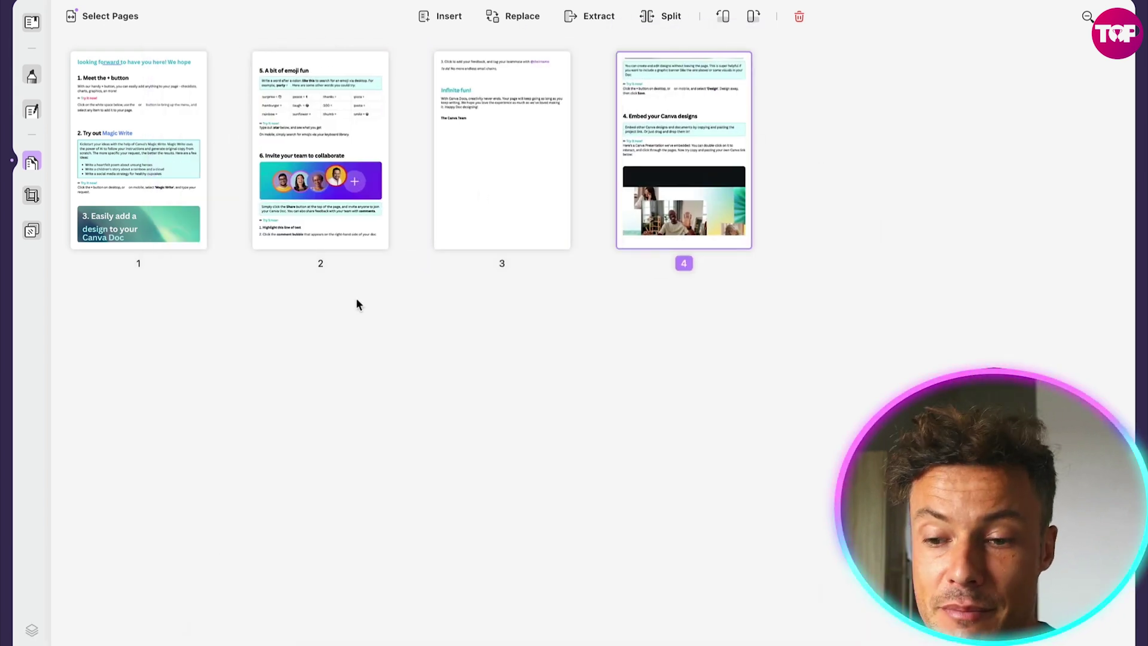
left_click_drag(763, 191, 556, 180)
left_click_drag(200, 128, 851, 174)
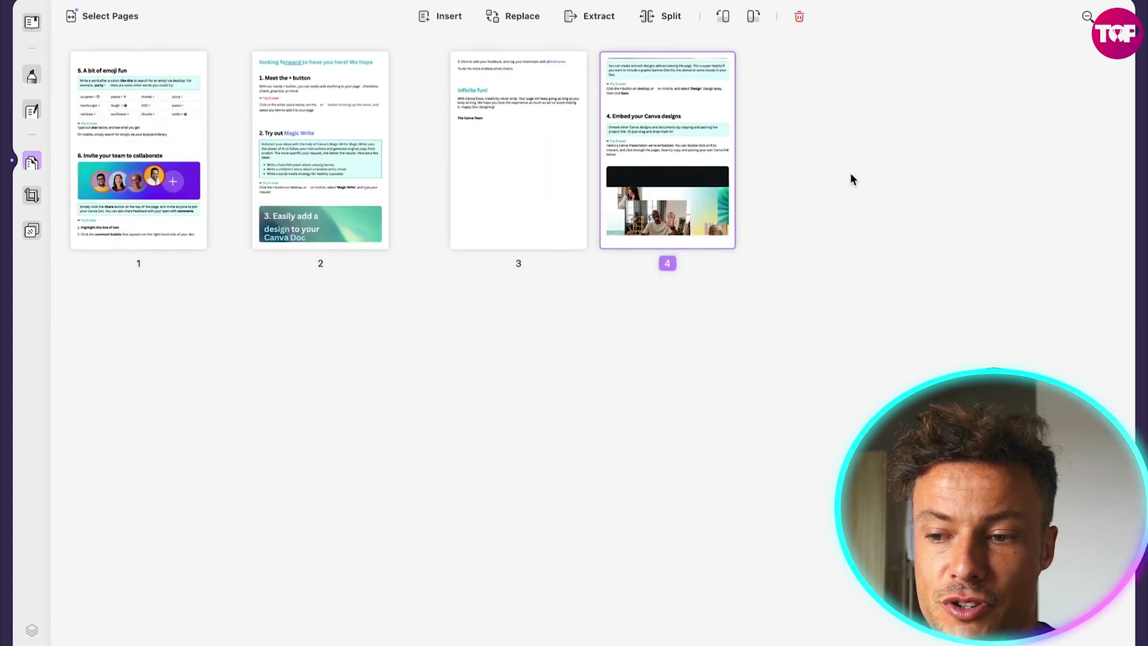
- Abandon a single-page split, then crop page 1 to the collaborate section with a 386 top margin
left_click(674, 173)
left_click(663, 16)
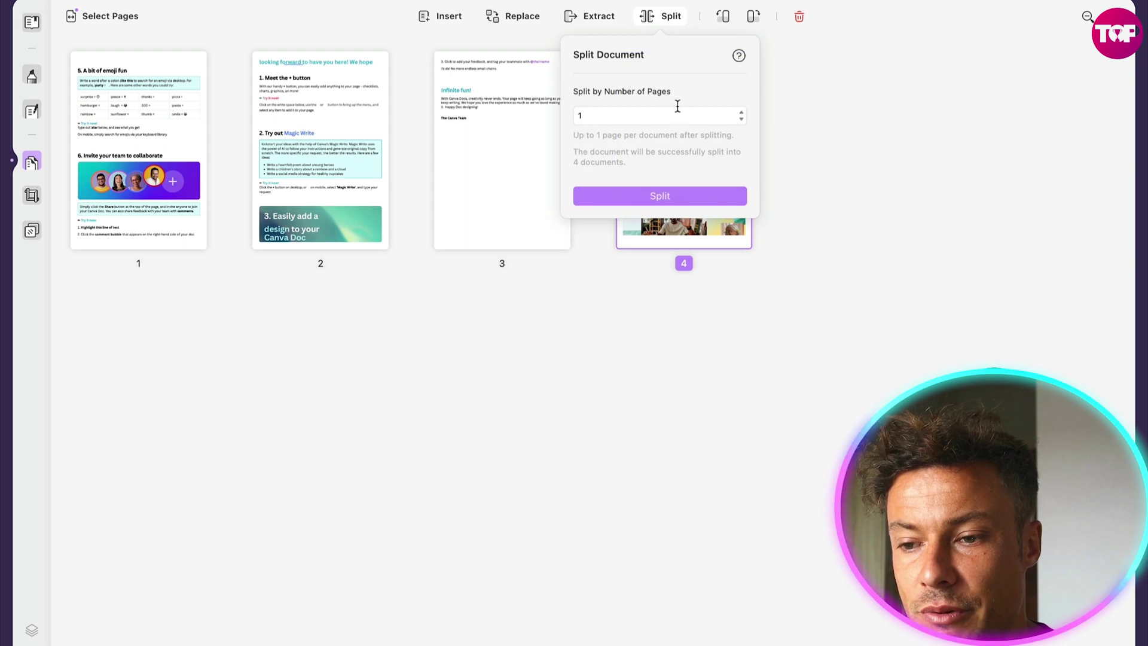
left_click(694, 196)
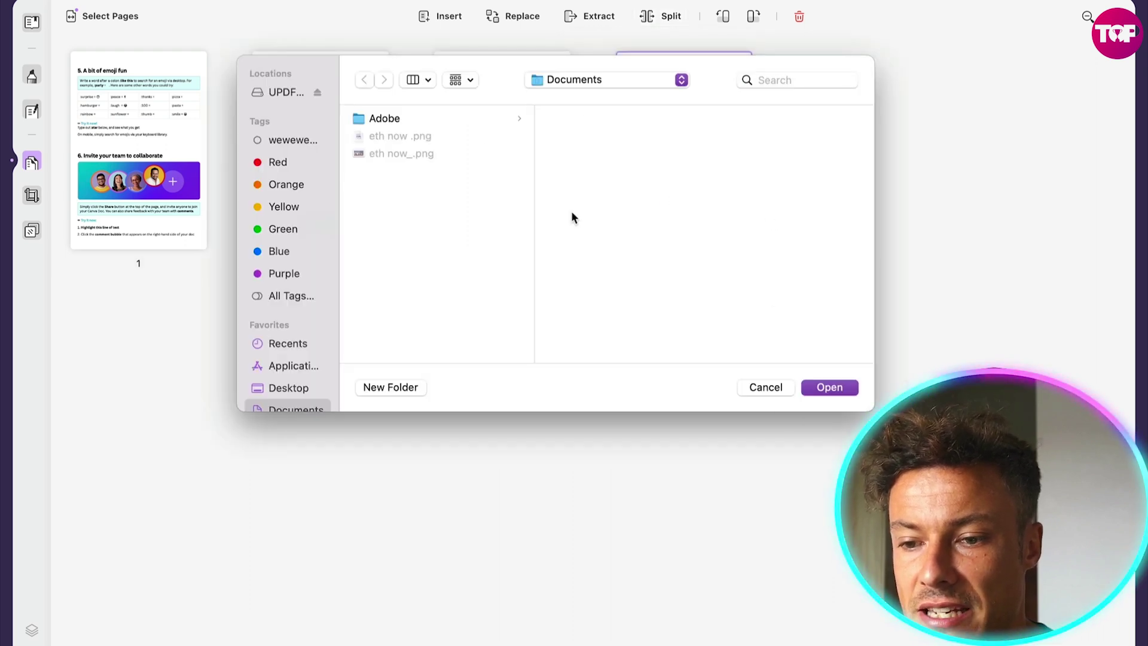
left_click(780, 387)
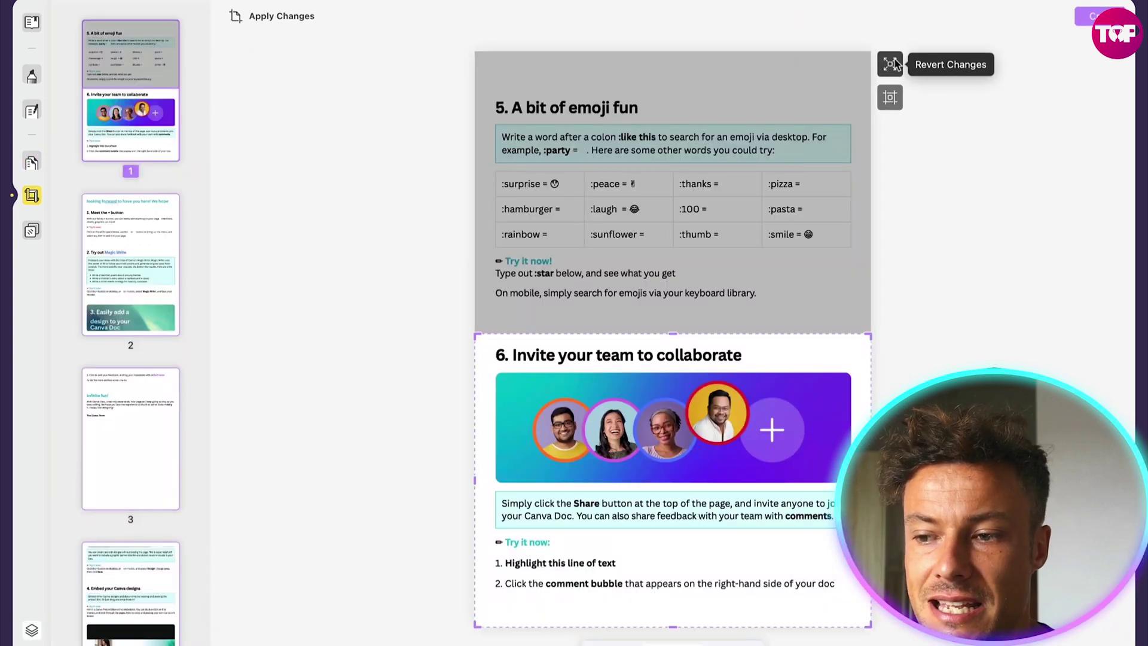
left_click(890, 98)
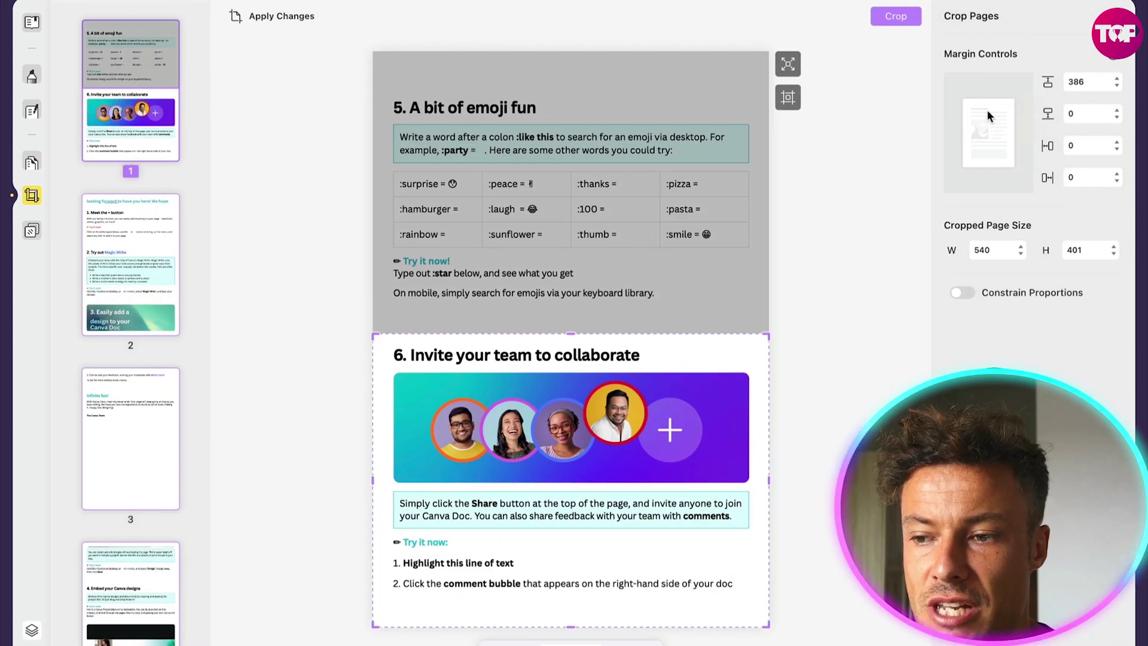
left_click(891, 18)
- Return the cropped collaborate page to Edit PDF with the Text tool active and its hint closed
scroll(692, 323, "down", 3)
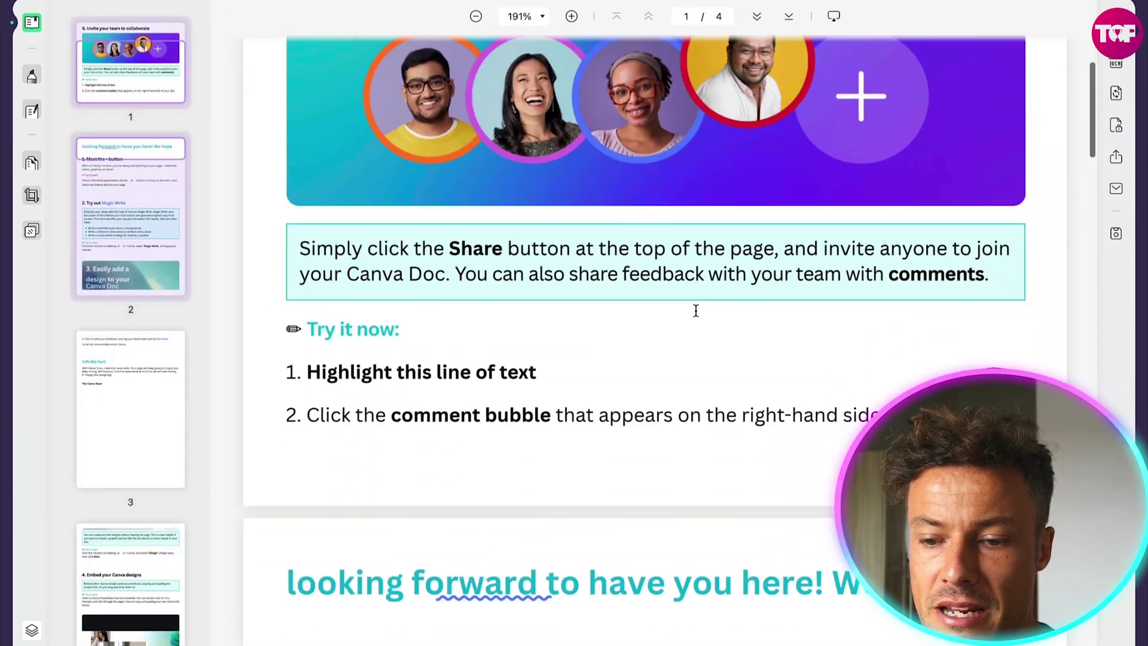
scroll(703, 291, "up", 1)
scroll(703, 291, "up", 2)
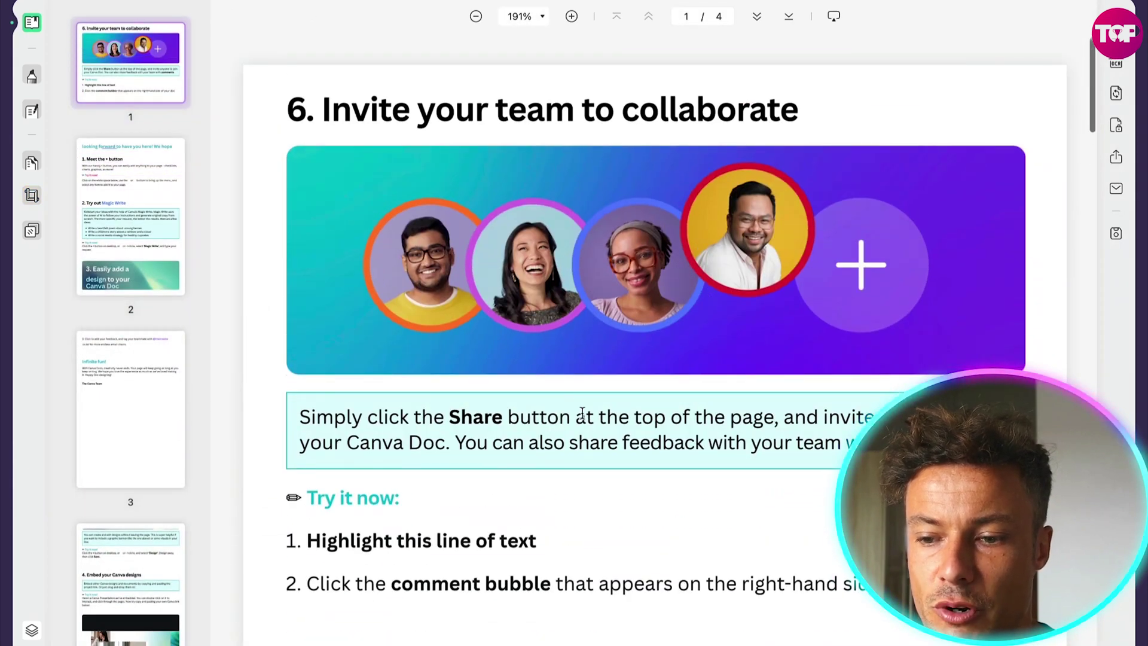
scroll(582, 413, "down", 10)
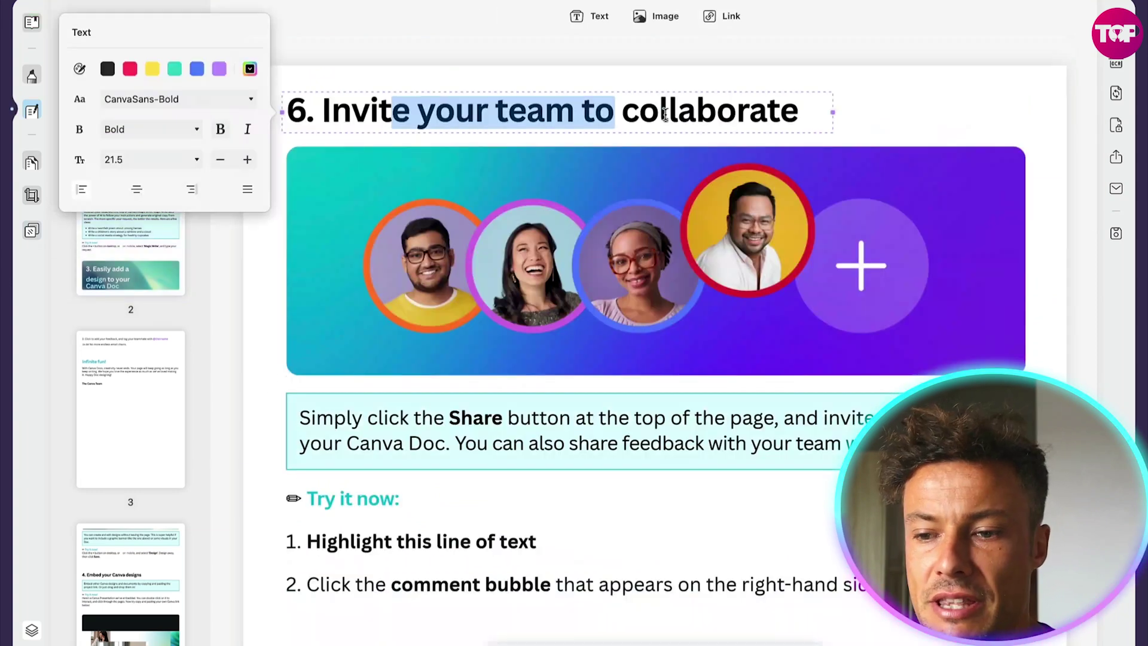
left_click(780, 113)
left_click(596, 16)
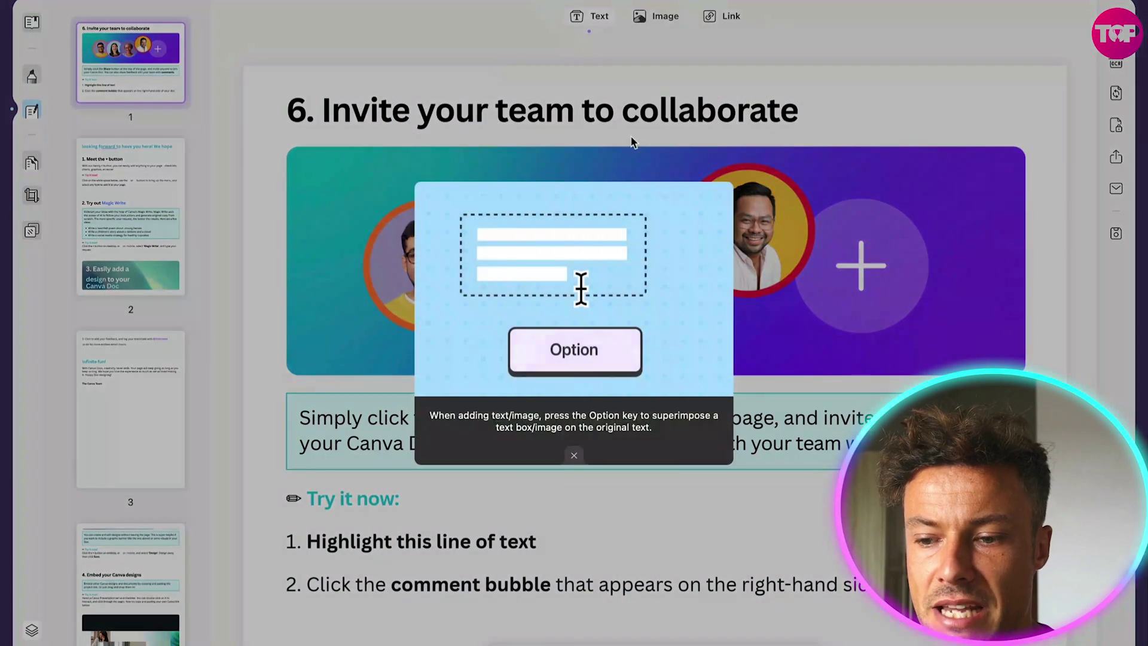
left_click(653, 300)
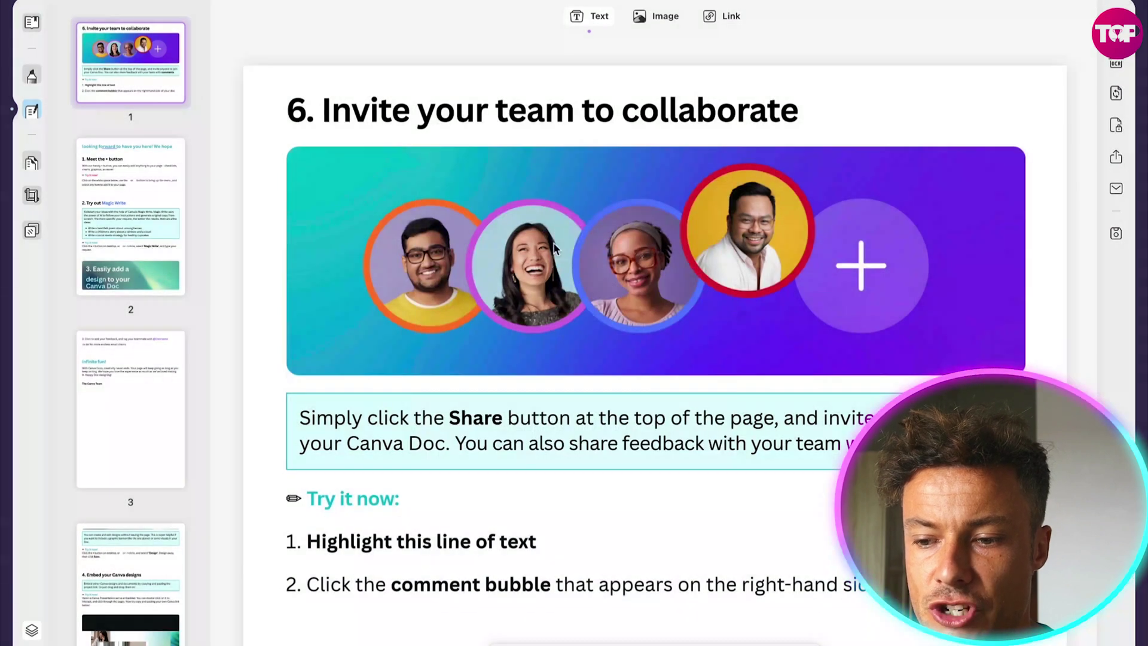
left_click(638, 20)
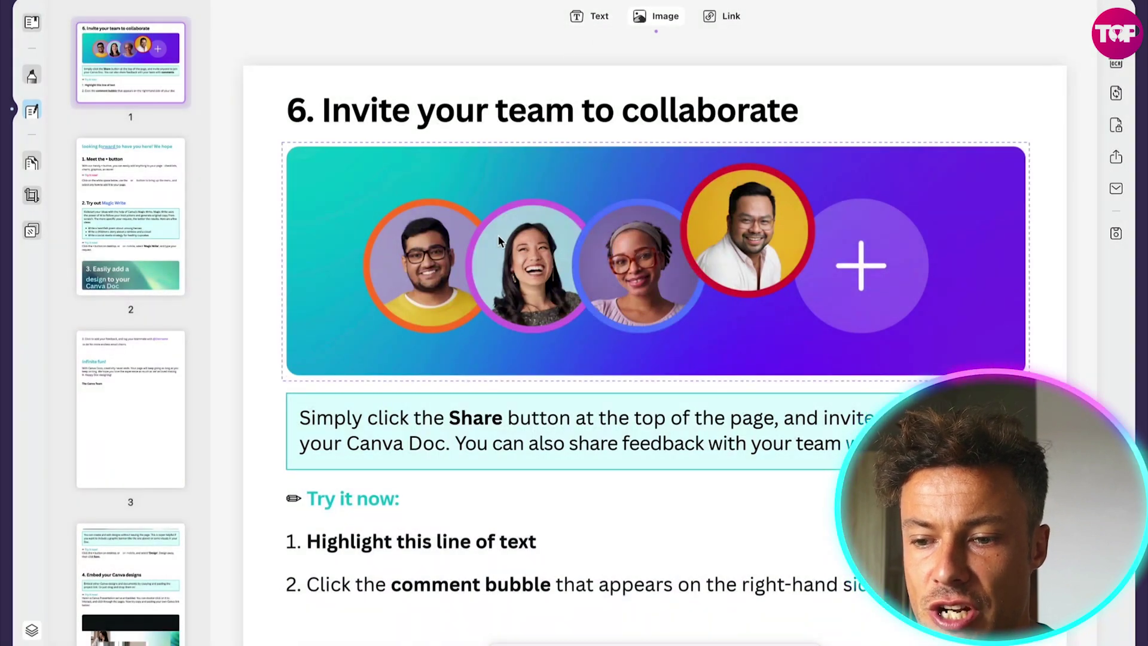
left_click(497, 236)
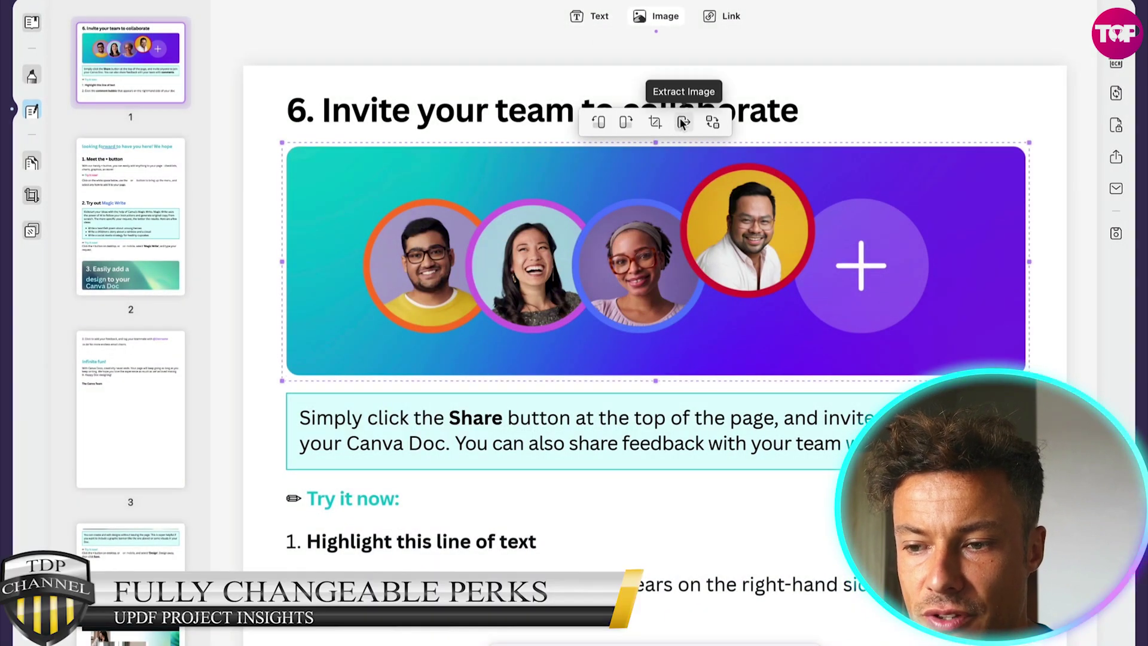
double_click(625, 122)
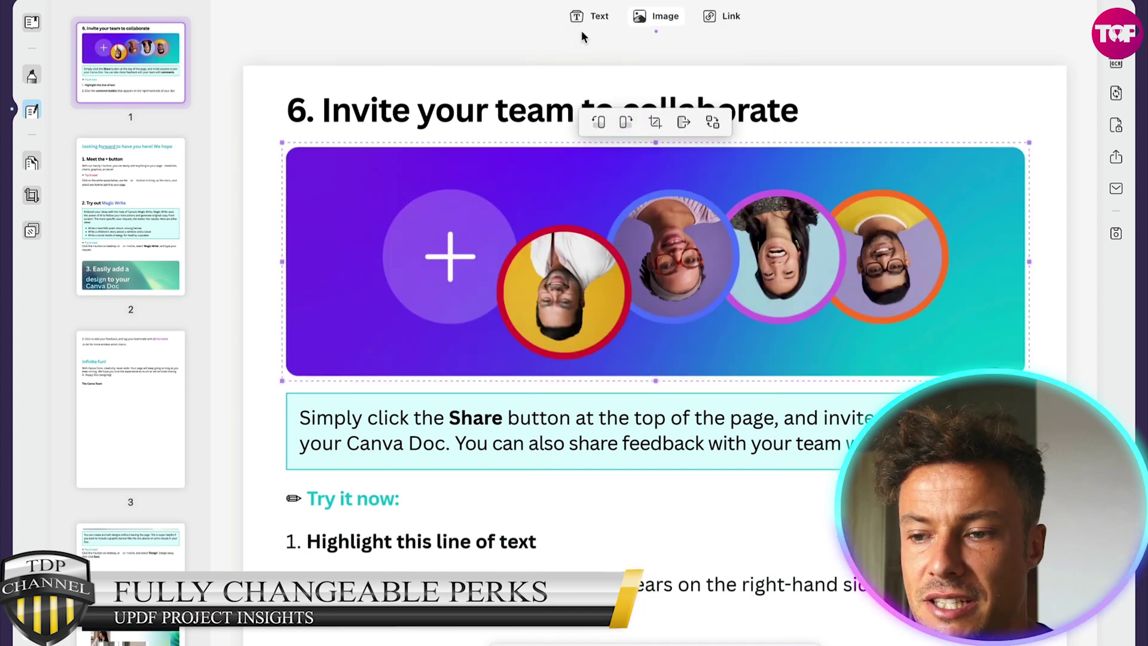
left_click(625, 122)
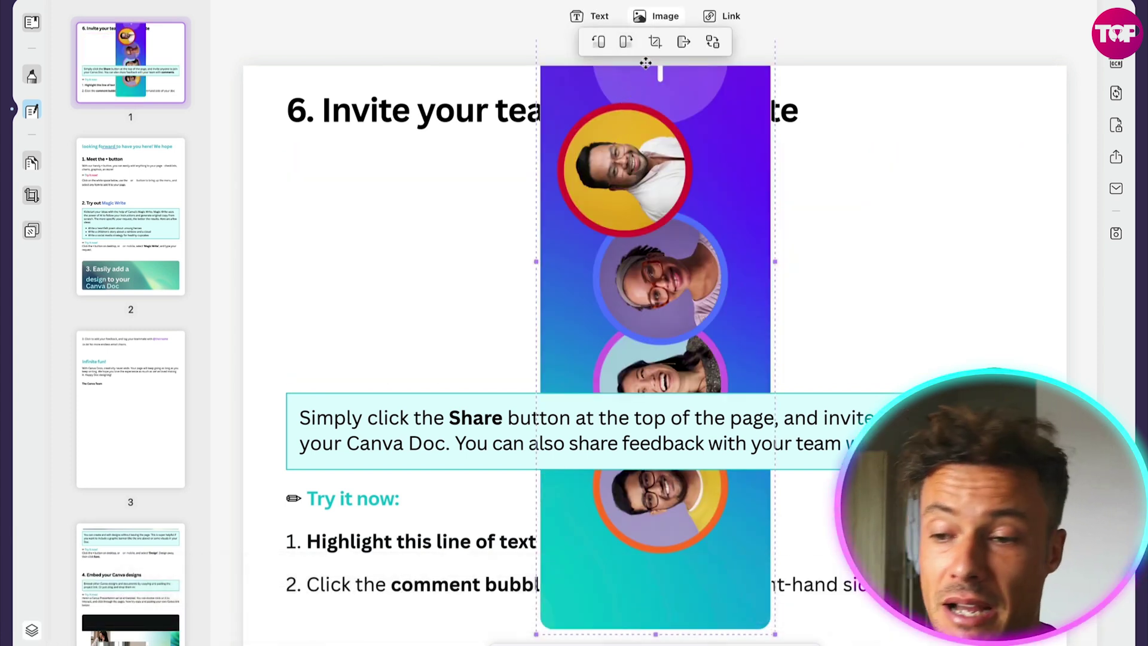
left_click(626, 42)
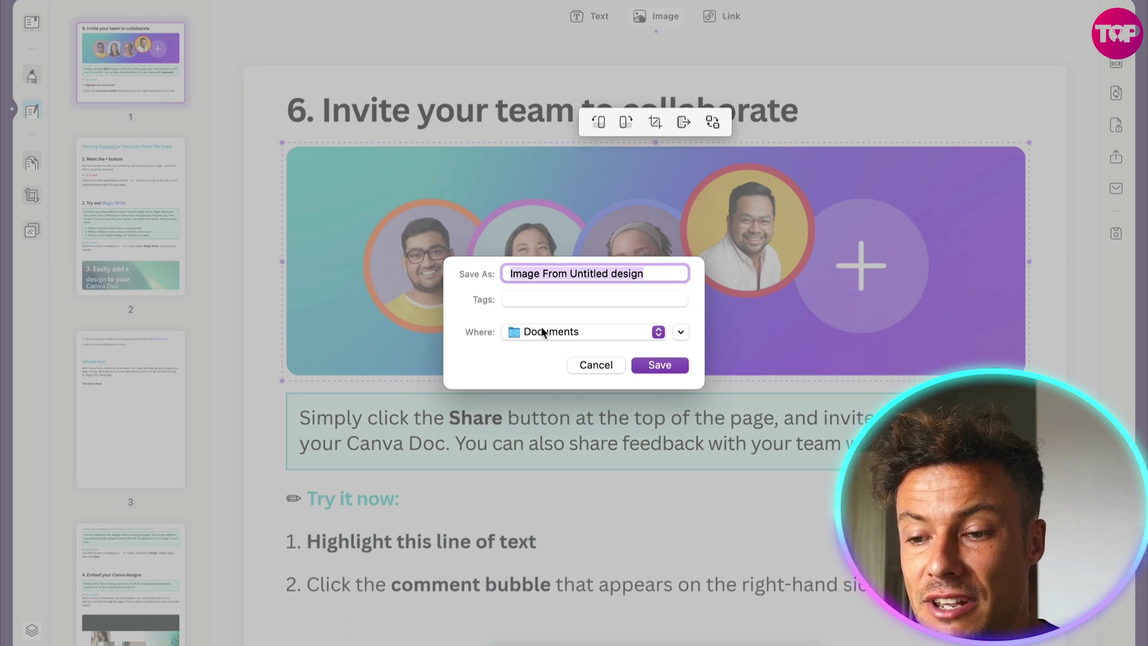
left_click(658, 332)
left_click(659, 332)
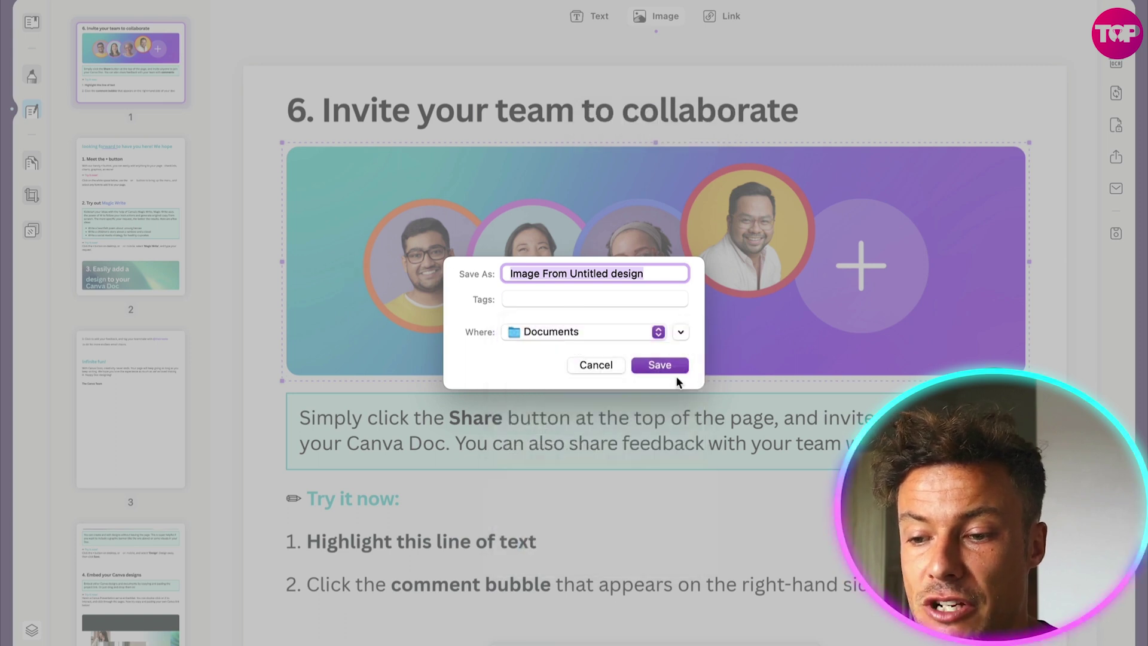
left_click(607, 364)
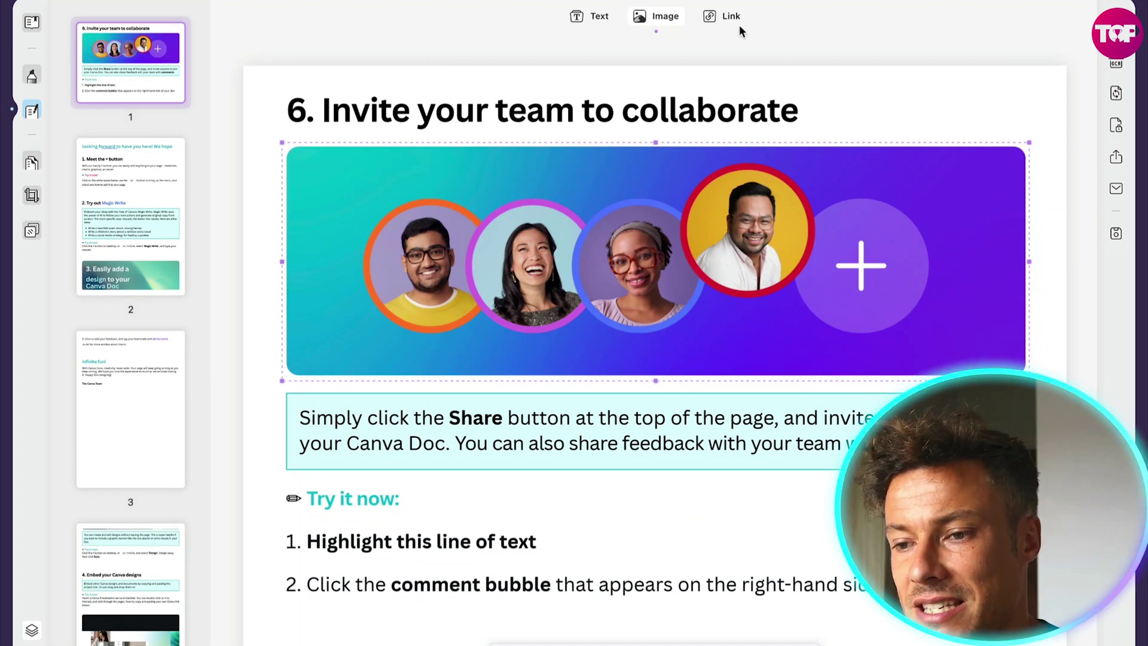
- Place a link element on the page with the Edit PDF Link tool
left_click(724, 16)
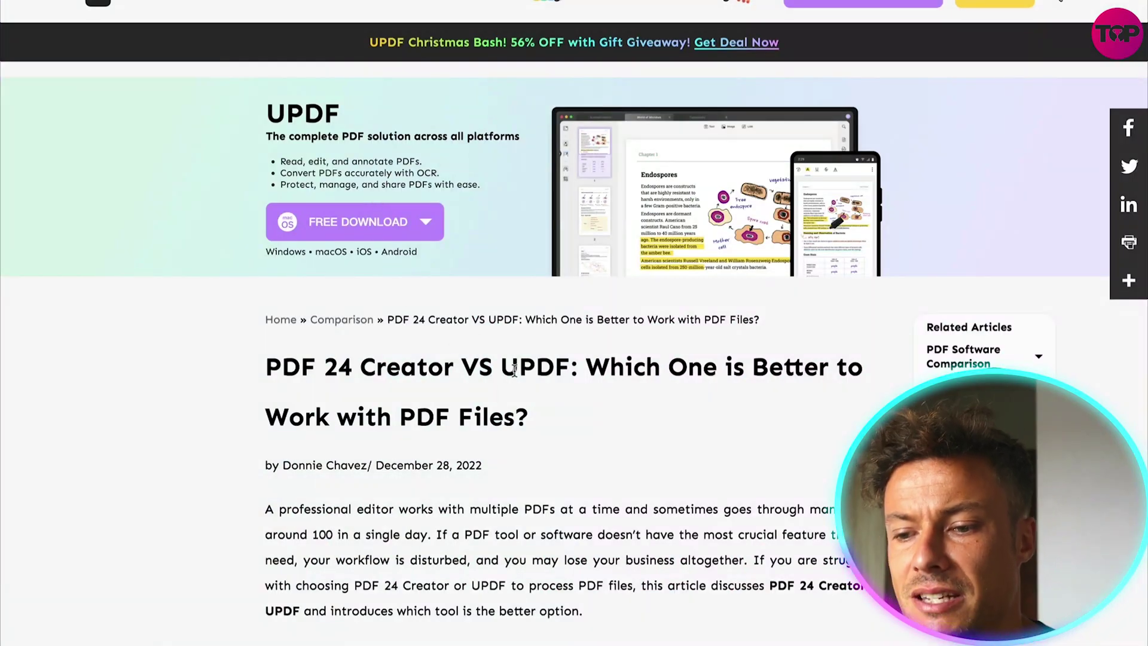
scroll(530, 234, "down", 6)
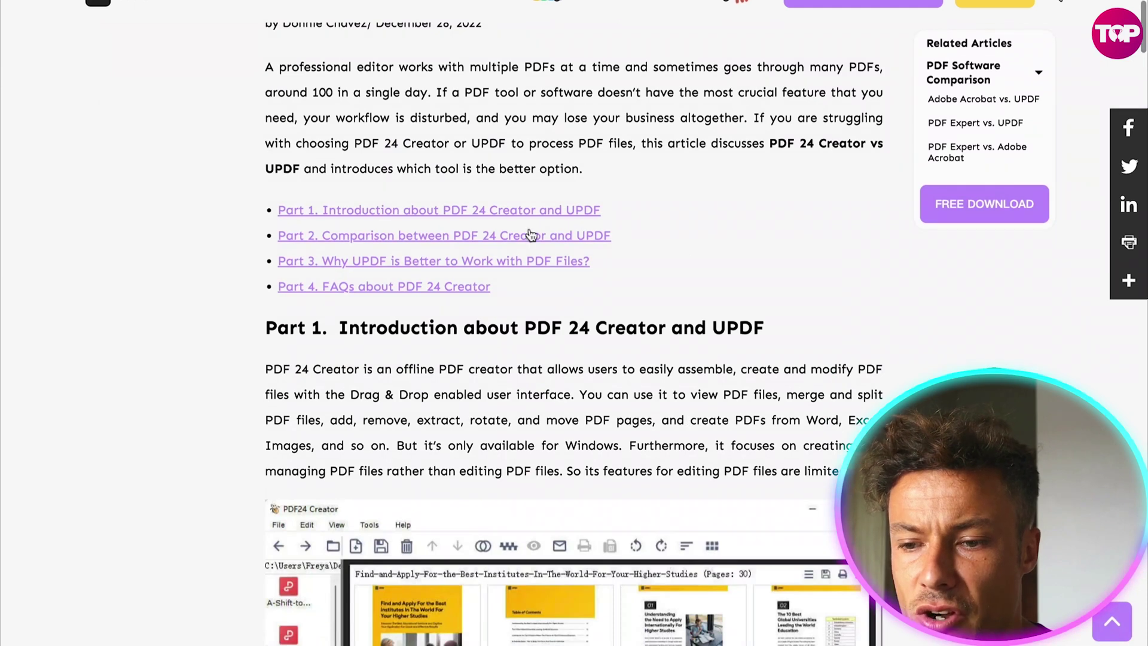
scroll(413, 331, "down", 3)
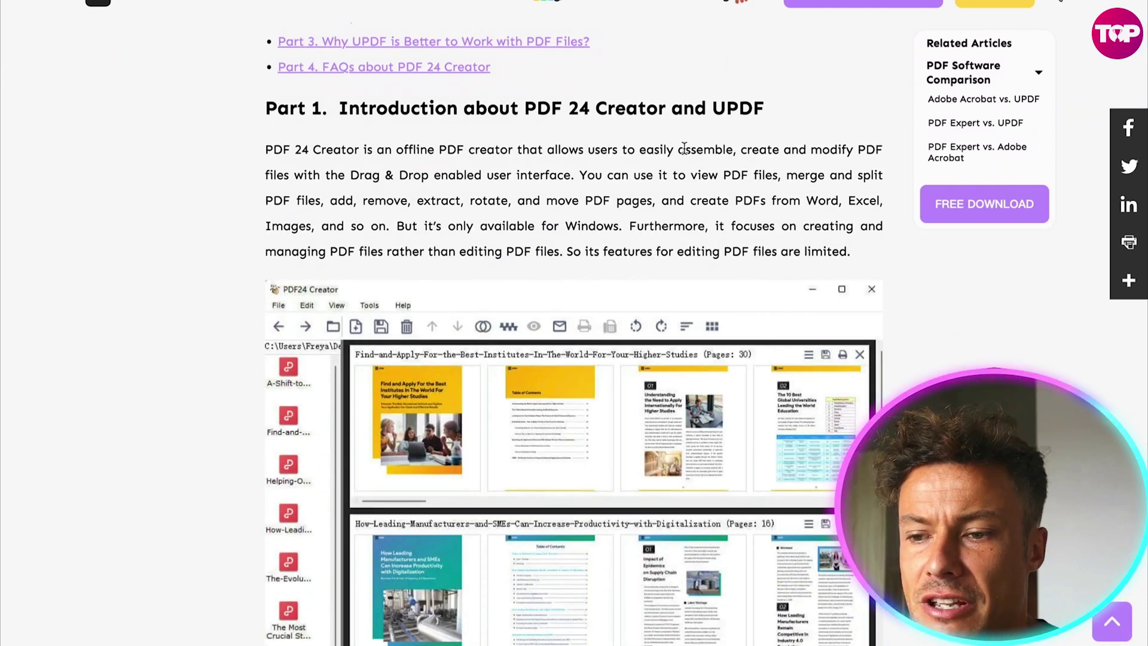
scroll(821, 253, "down", 4)
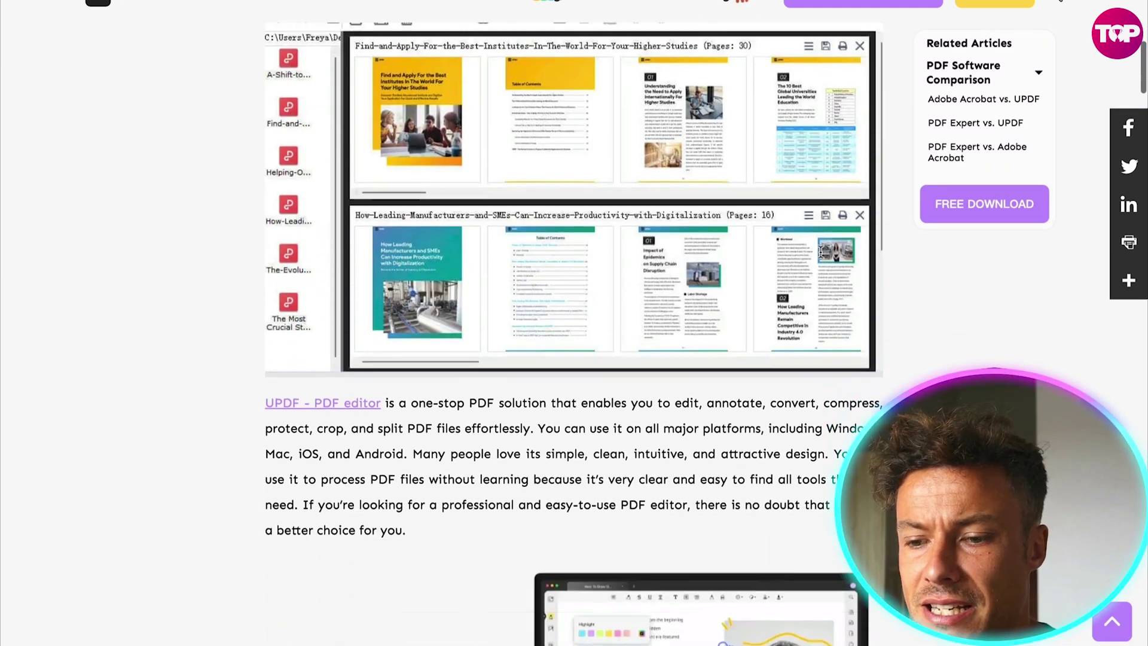
scroll(821, 252, "down", 10)
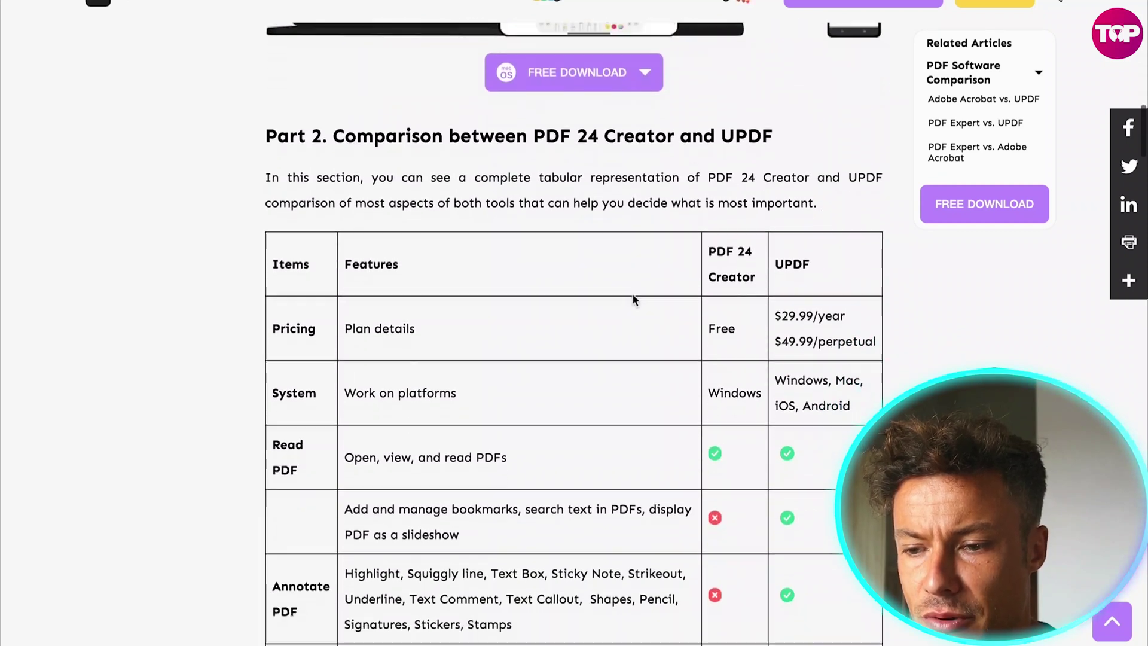
scroll(670, 309, "down", 1)
scroll(741, 190, "down", 1)
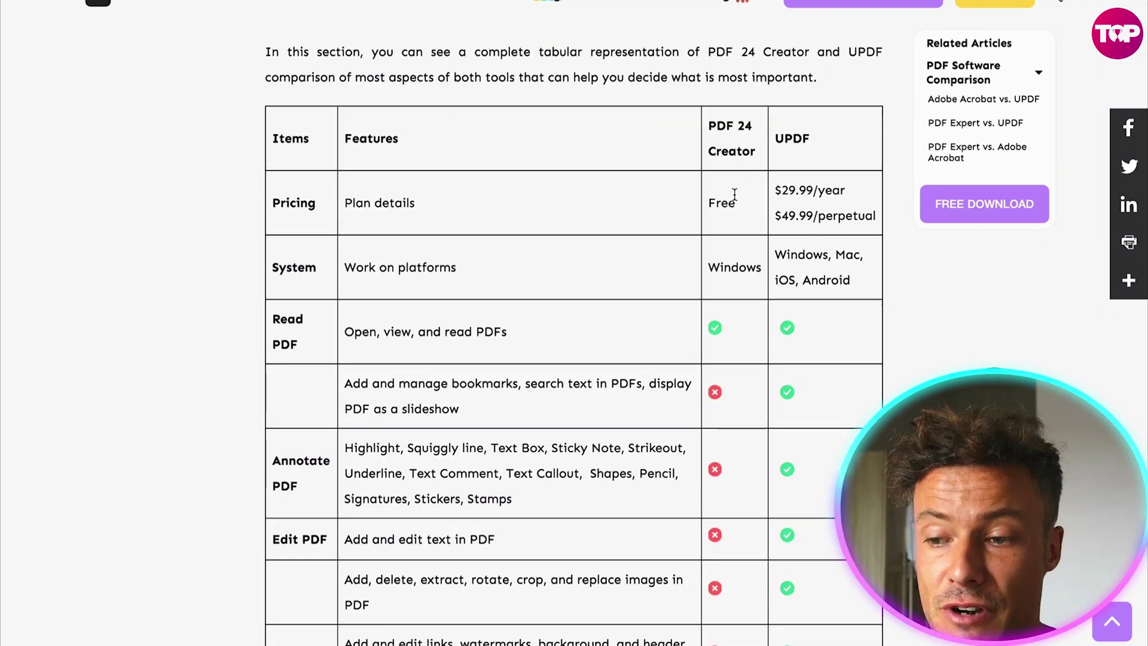
scroll(751, 185, "down", 2)
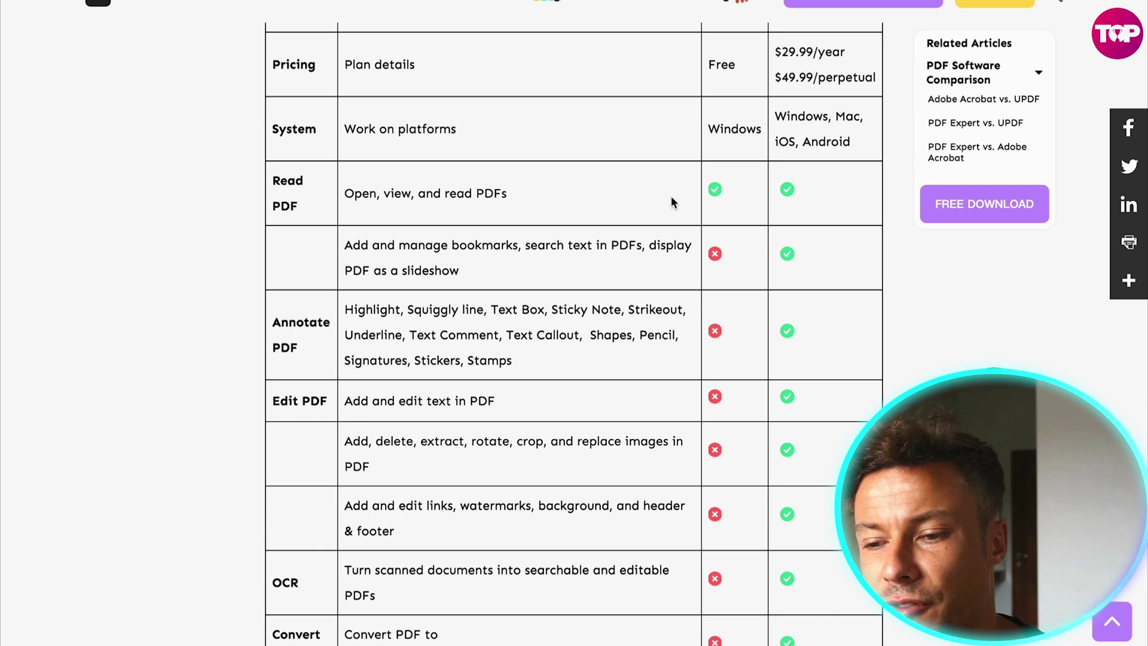
scroll(645, 276, "down", 1)
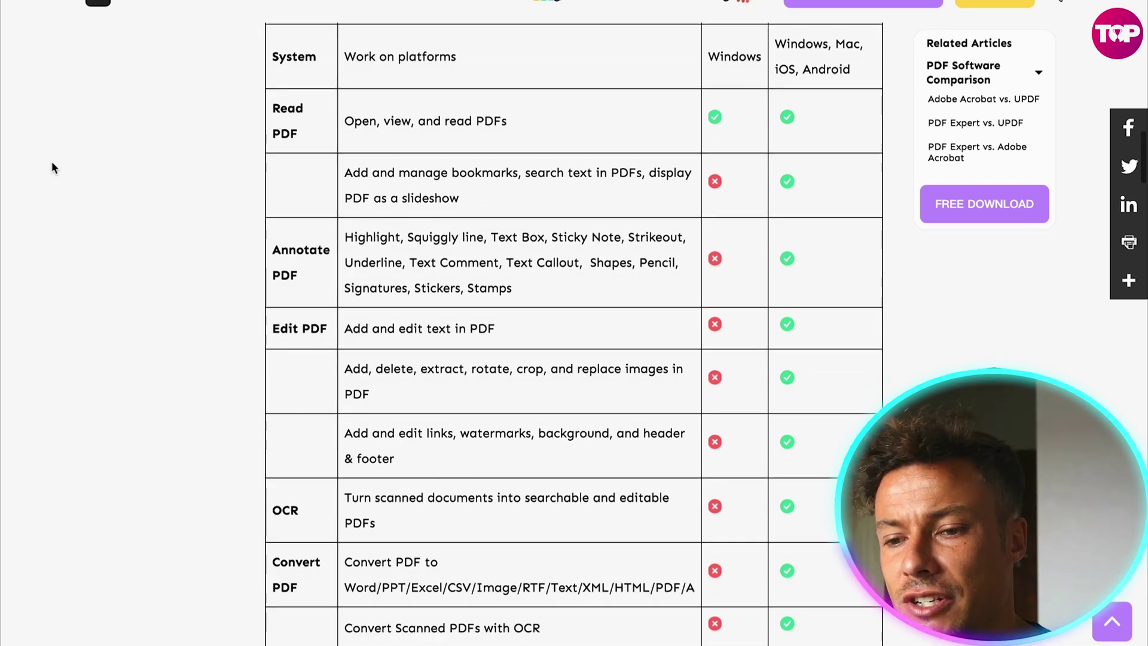
scroll(564, 282, "down", 1)
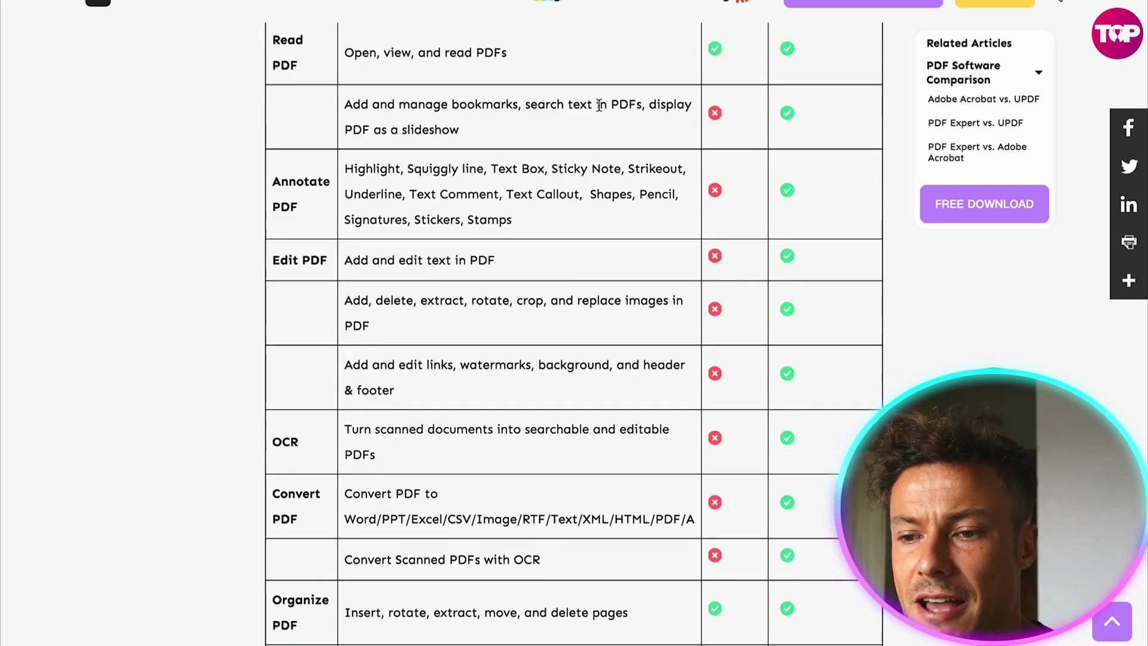
scroll(622, 126, "down", 1)
scroll(520, 194, "down", 1)
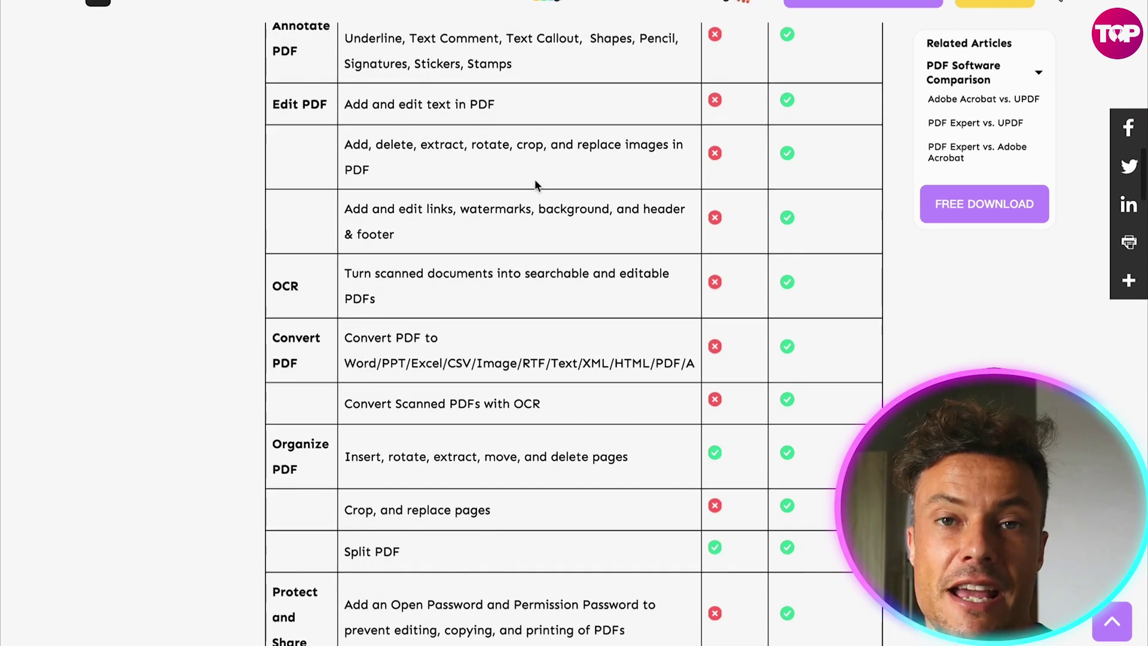
scroll(359, 263, "down", 1)
scroll(308, 278, "down", 1)
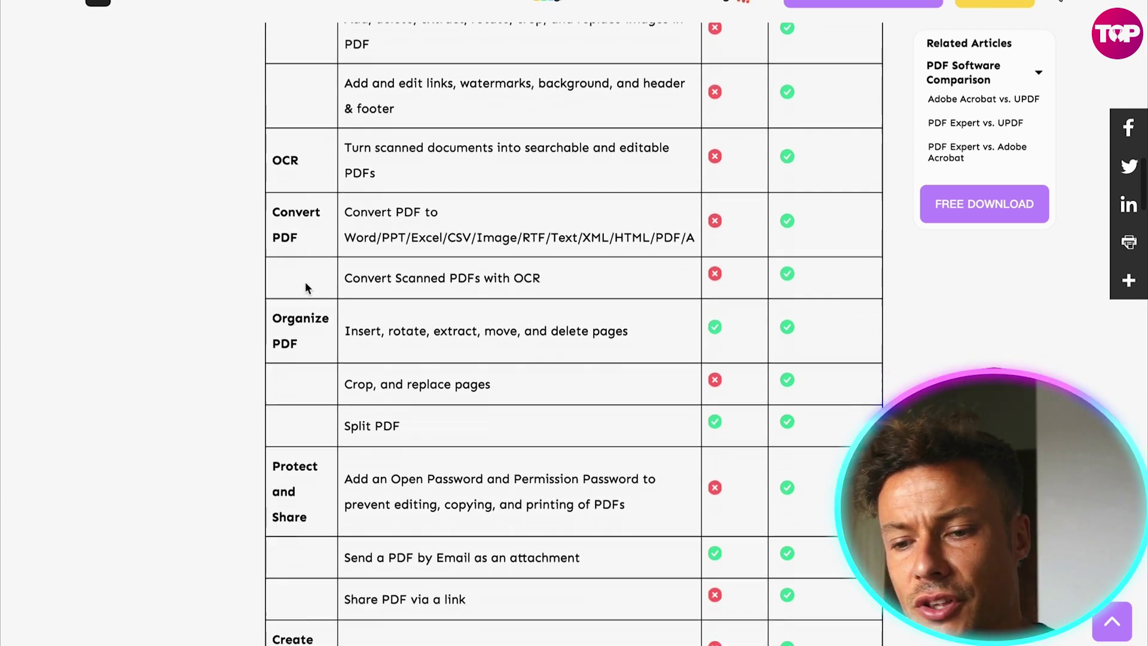
scroll(346, 251, "down", 5)
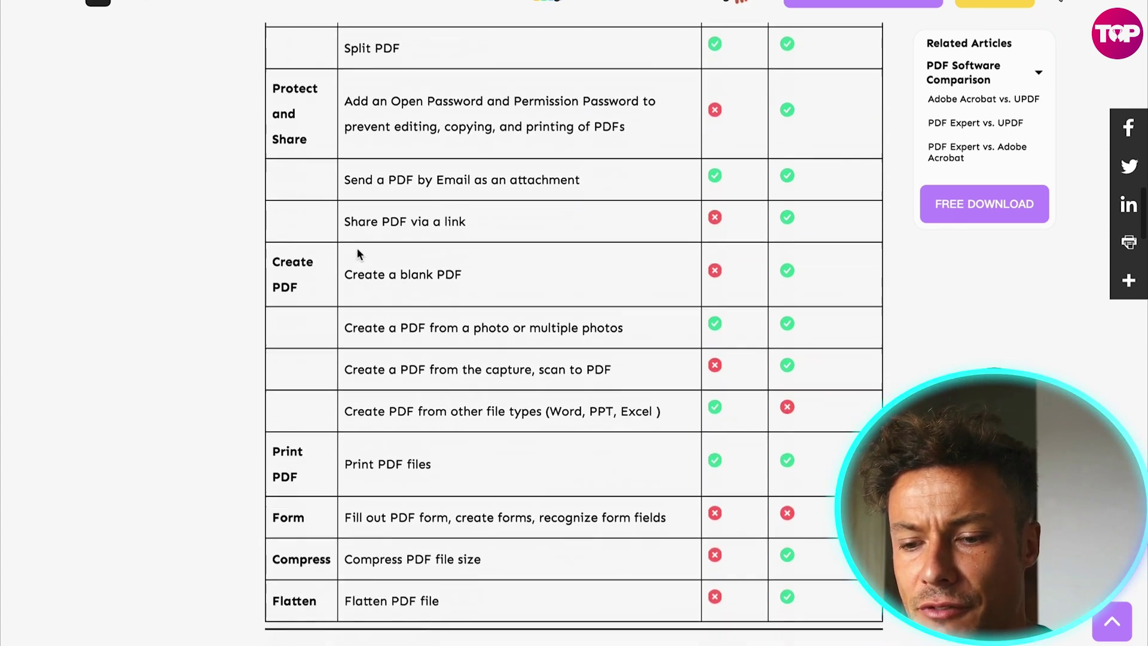
scroll(358, 254, "down", 3)
scroll(519, 353, "up", 1)
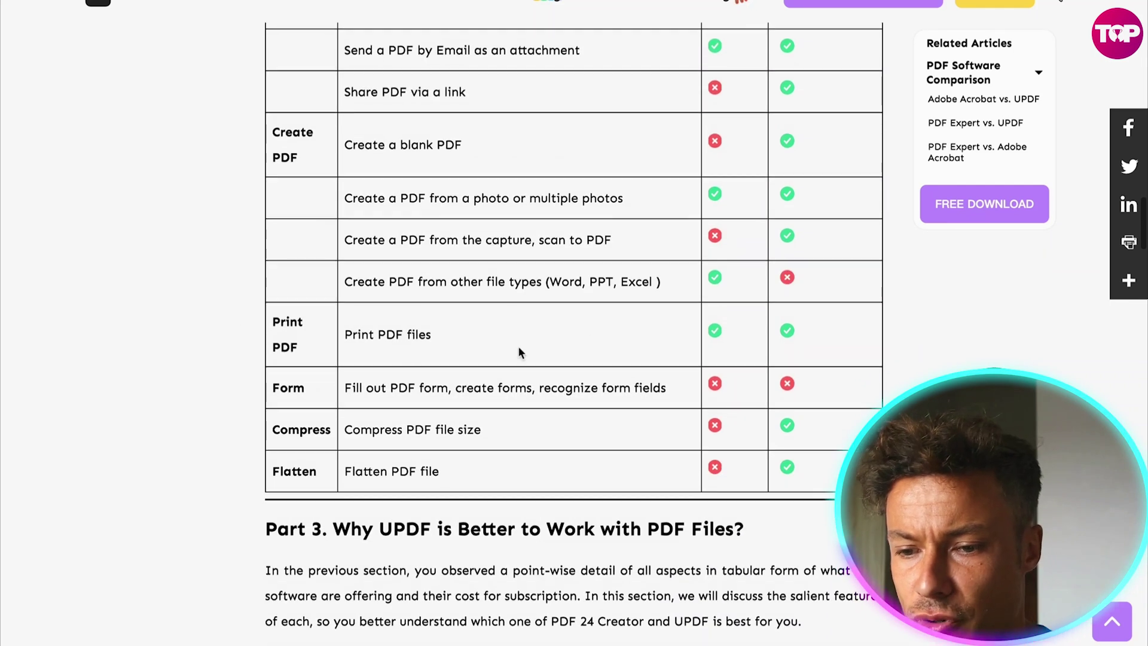
scroll(574, 336, "up", 13)
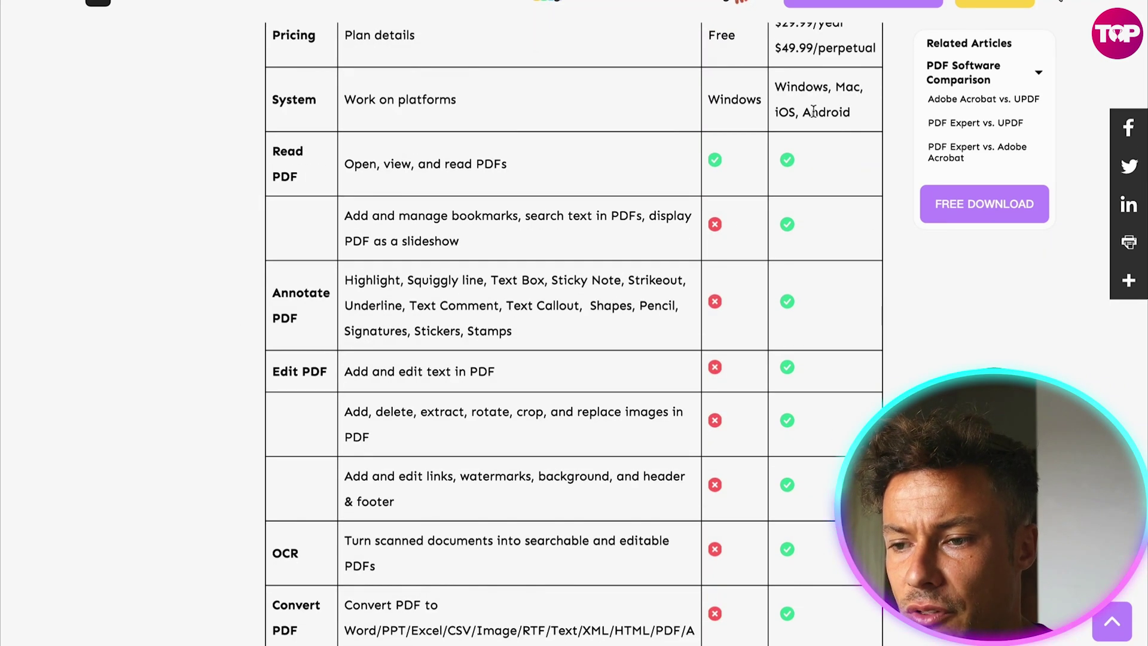
scroll(810, 146, "up", 1)
left_click_drag(781, 114, 860, 118)
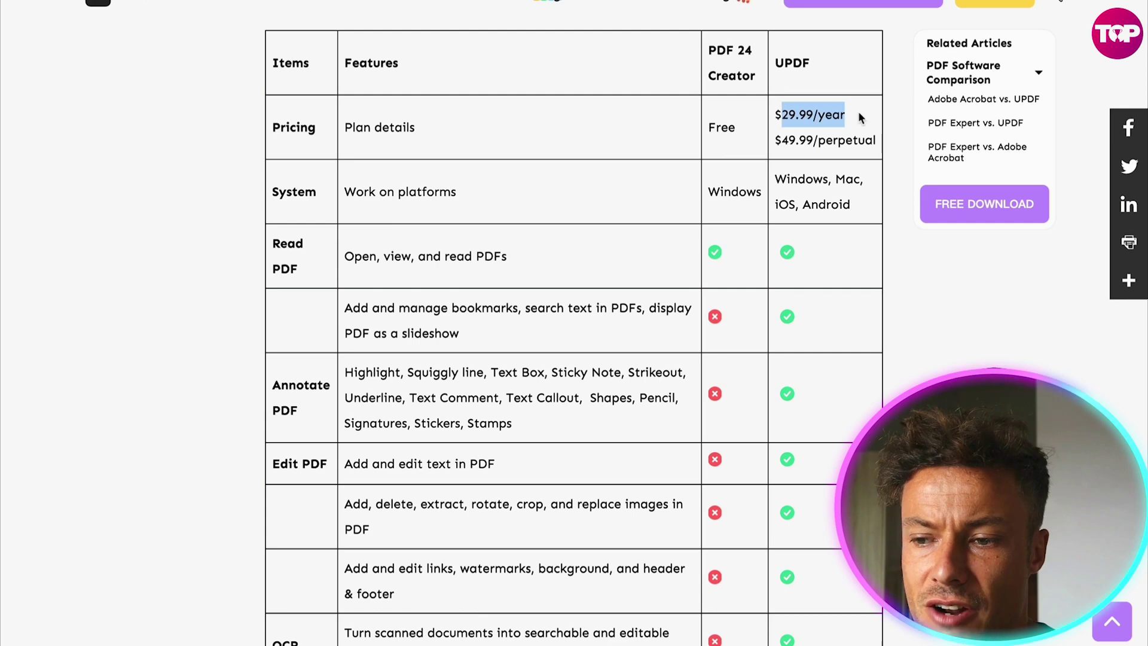
left_click(860, 118)
left_click_drag(772, 114, 875, 117)
left_click(880, 120)
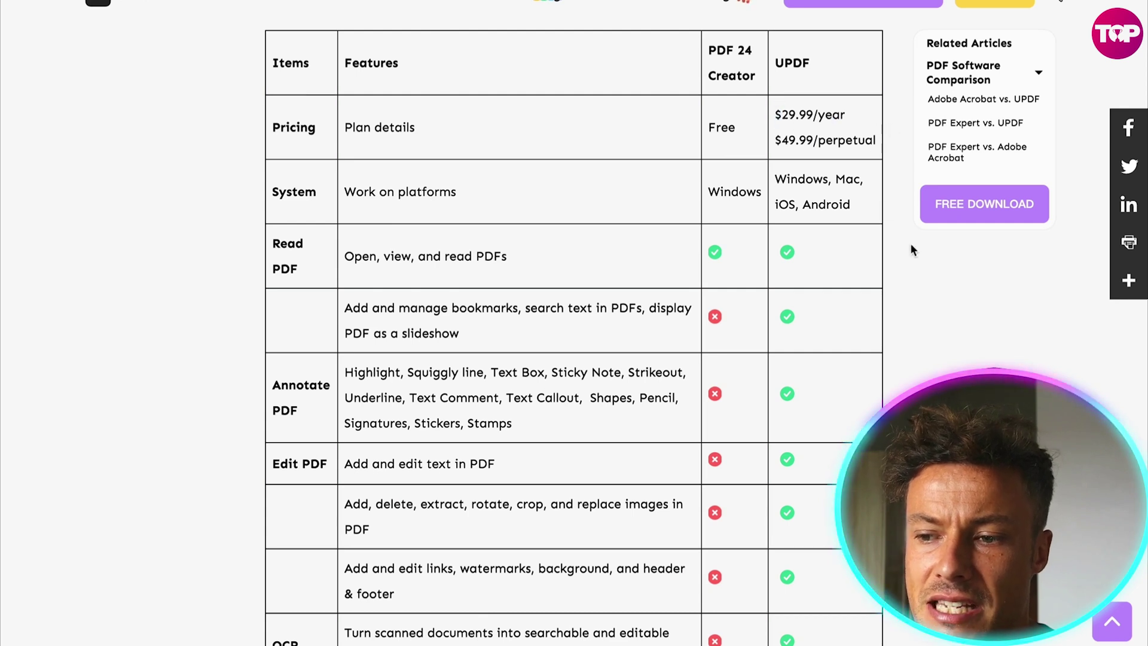
scroll(912, 252, "down", 15)
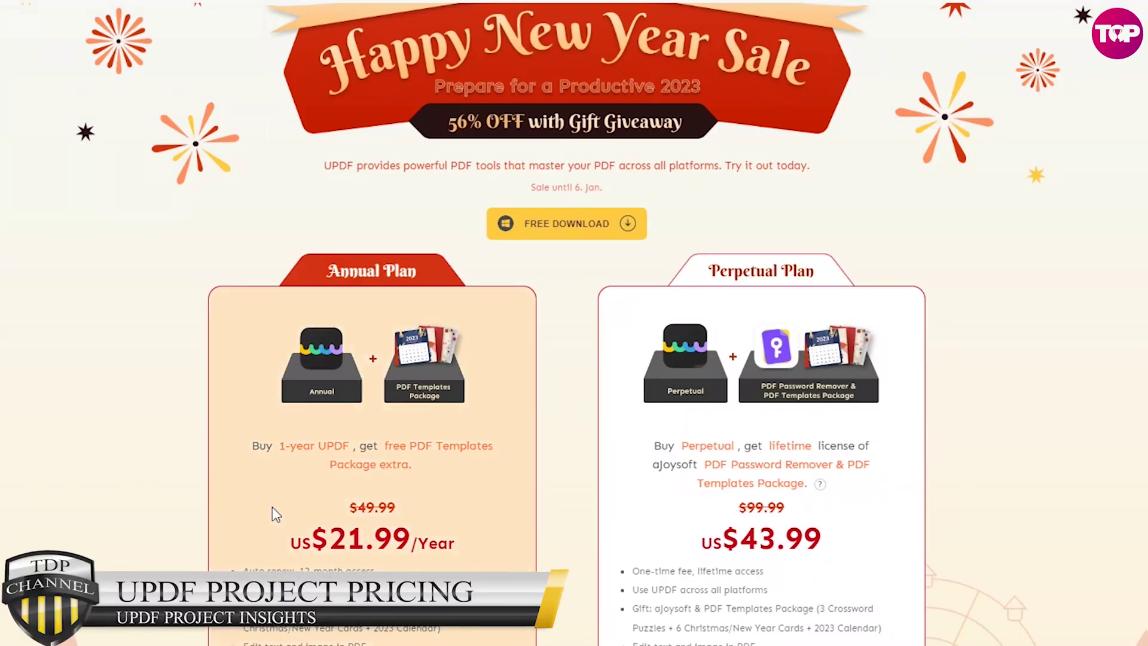
- Highlight and clear the US$21.99/Year price, then scroll through the Annual and Perpetual plan cards
left_click_drag(284, 544, 486, 548)
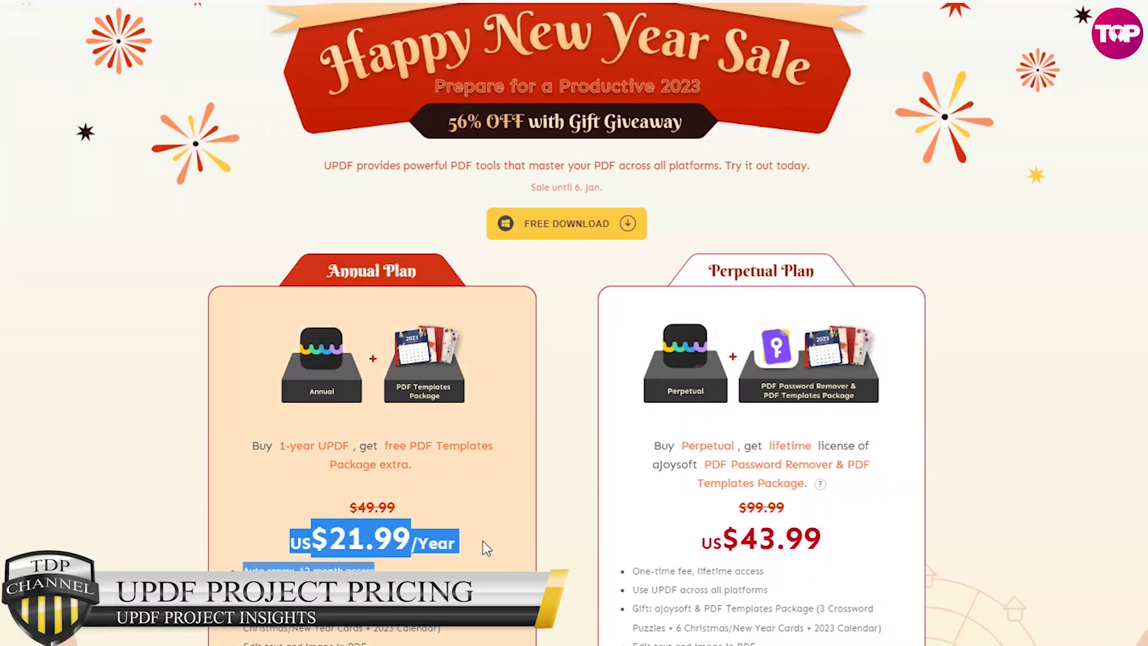
left_click(568, 535)
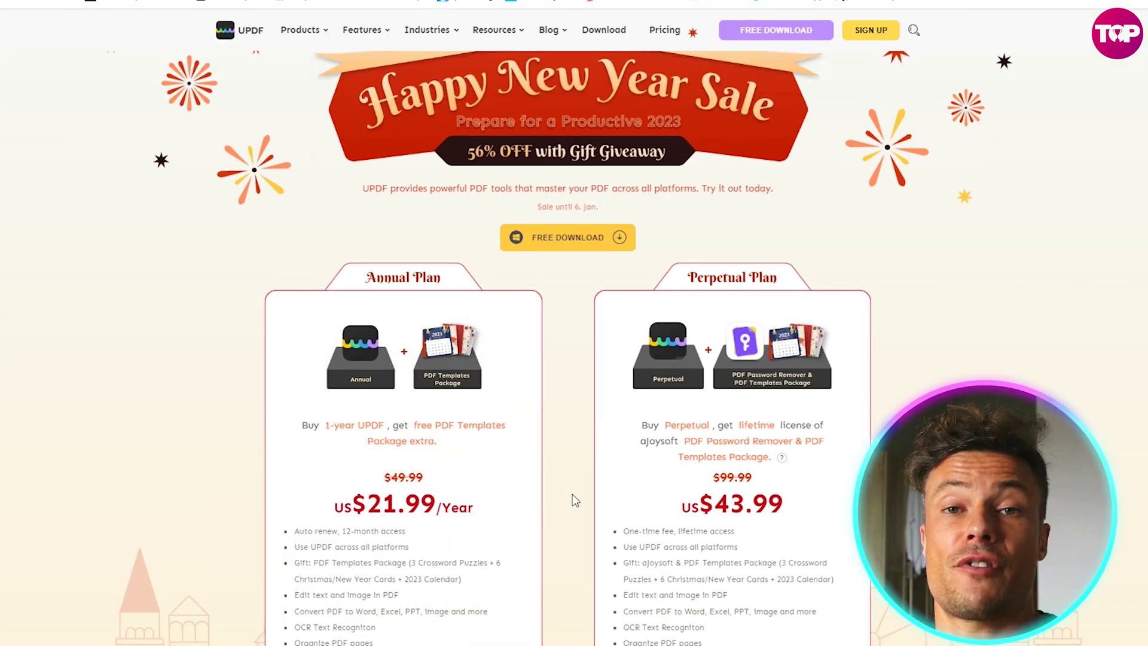
scroll(567, 503, "down", 1)
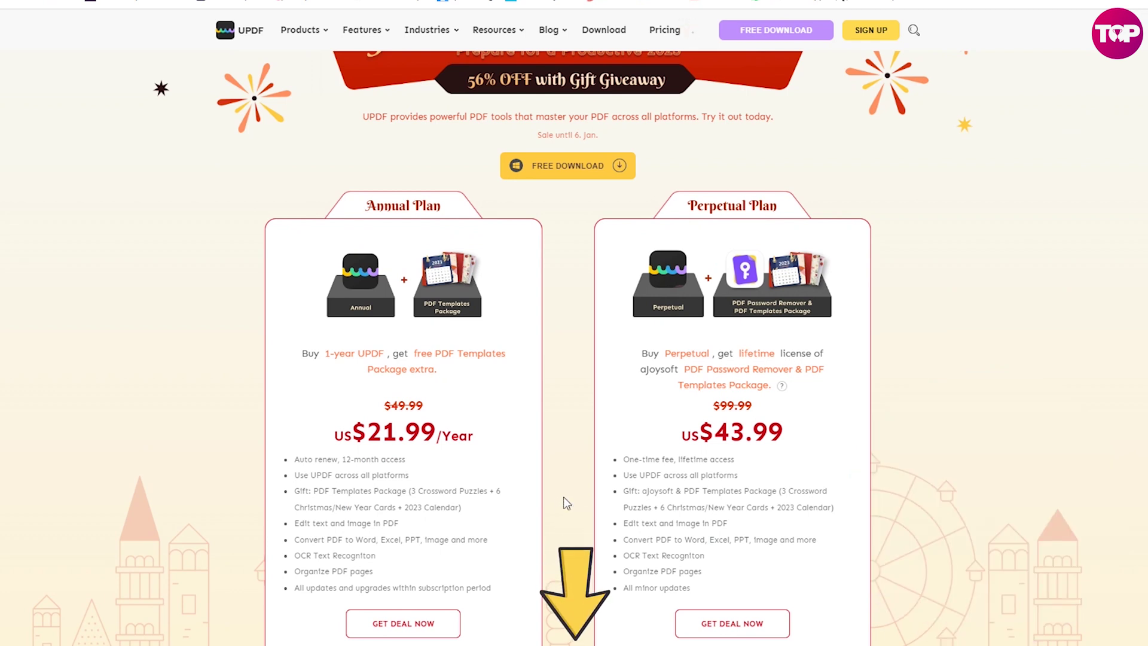
scroll(566, 503, "down", 1)
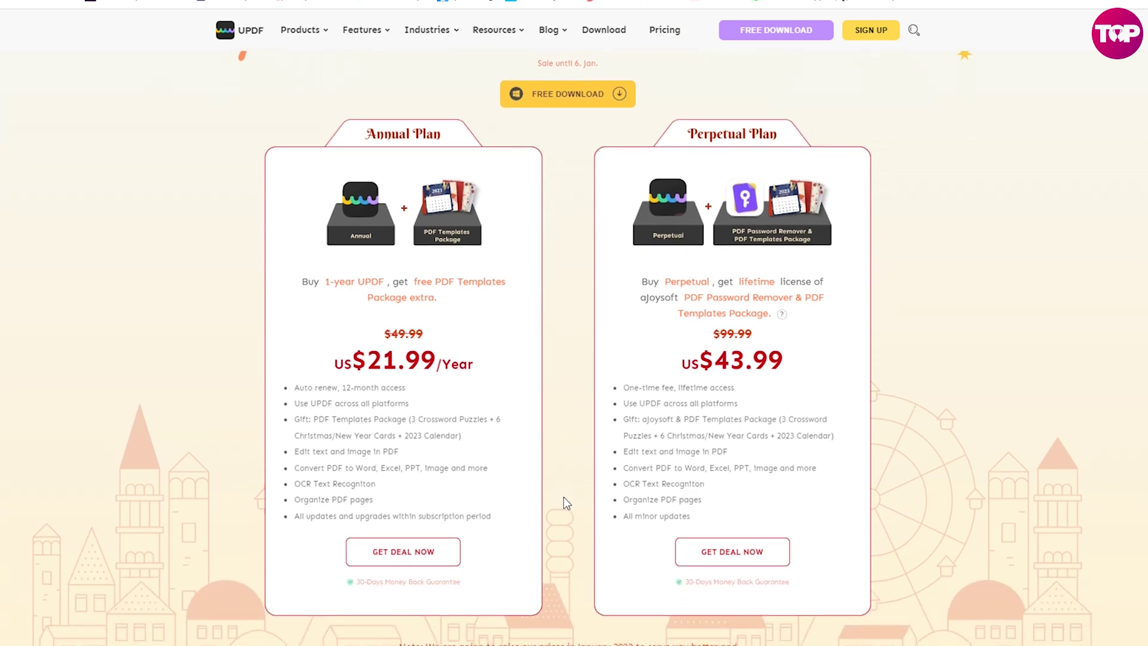
scroll(567, 503, "up", 3)
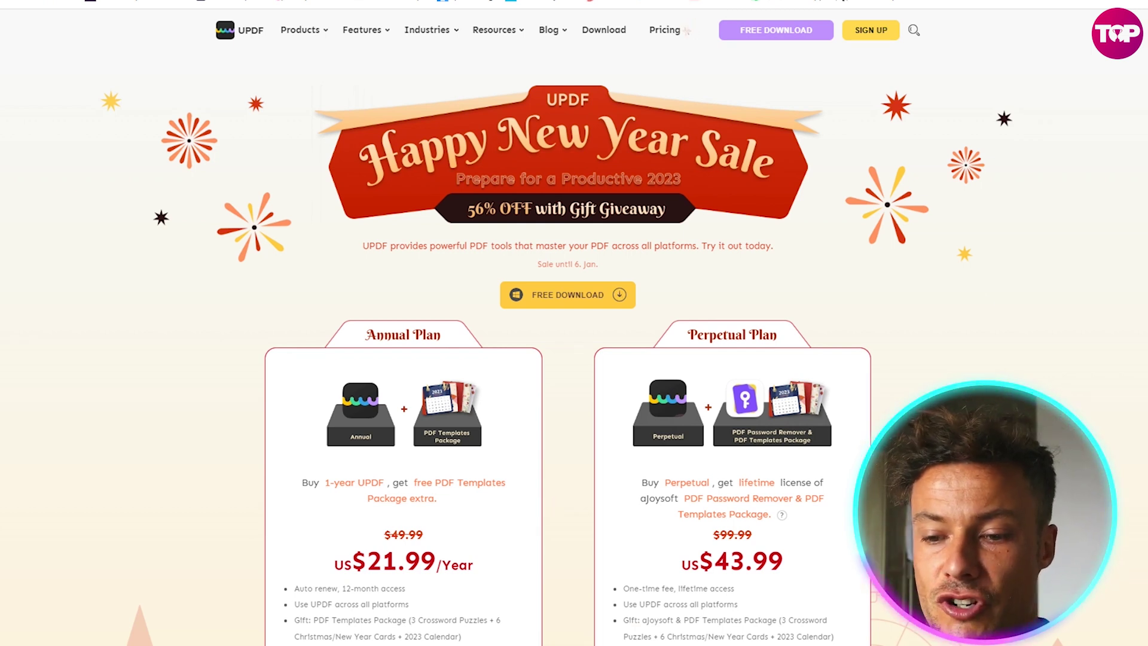
scroll(552, 500, "down", 1)
scroll(574, 335, "down", 2)
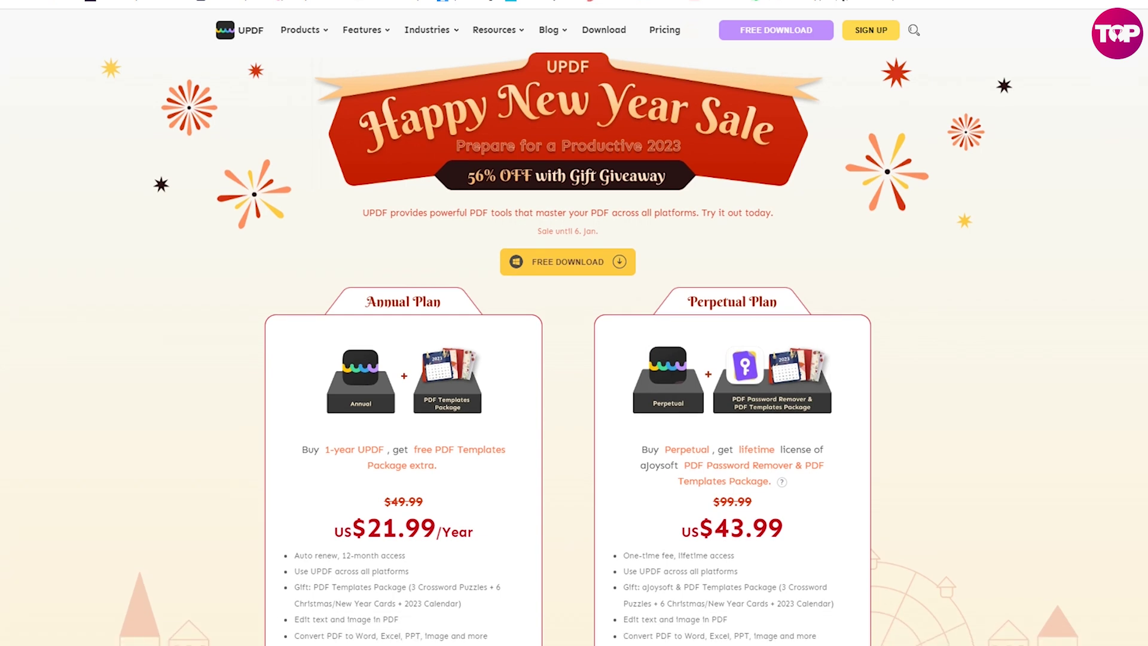
scroll(574, 335, "down", 1)
scroll(575, 335, "up", 1)
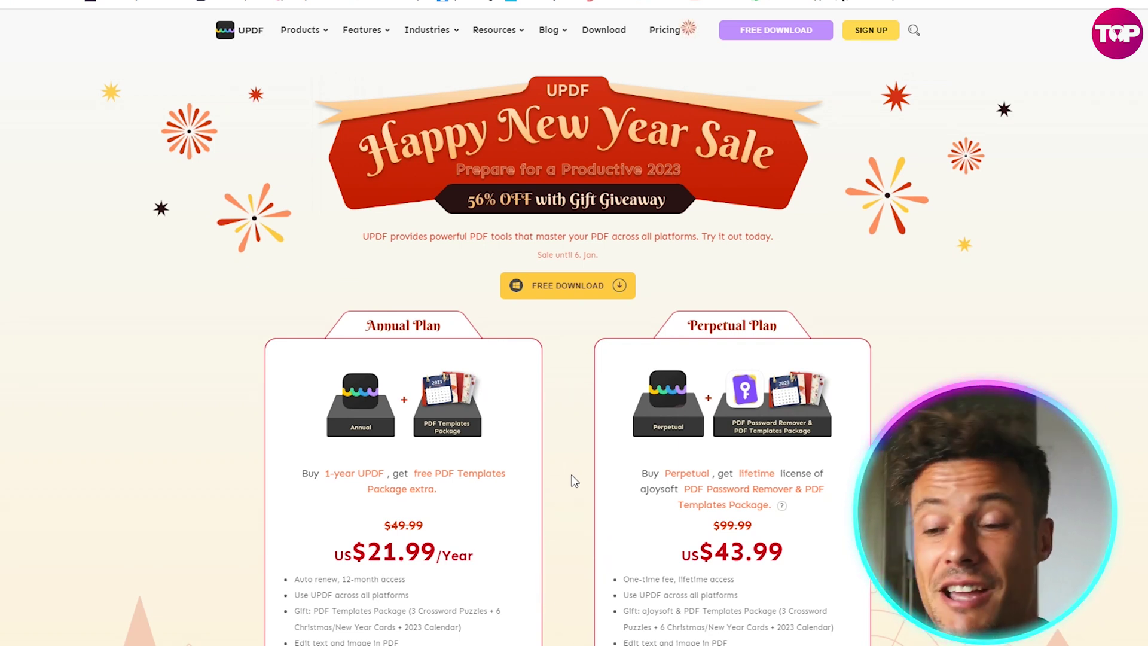
scroll(569, 476, "down", 1)
scroll(568, 359, "down", 2)
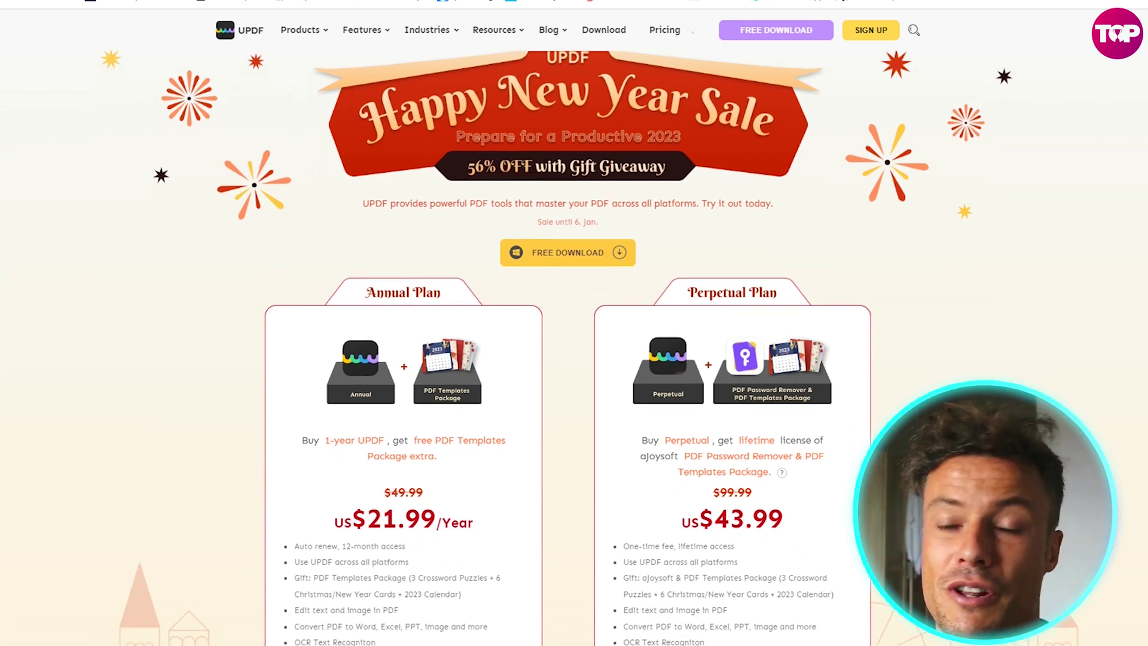